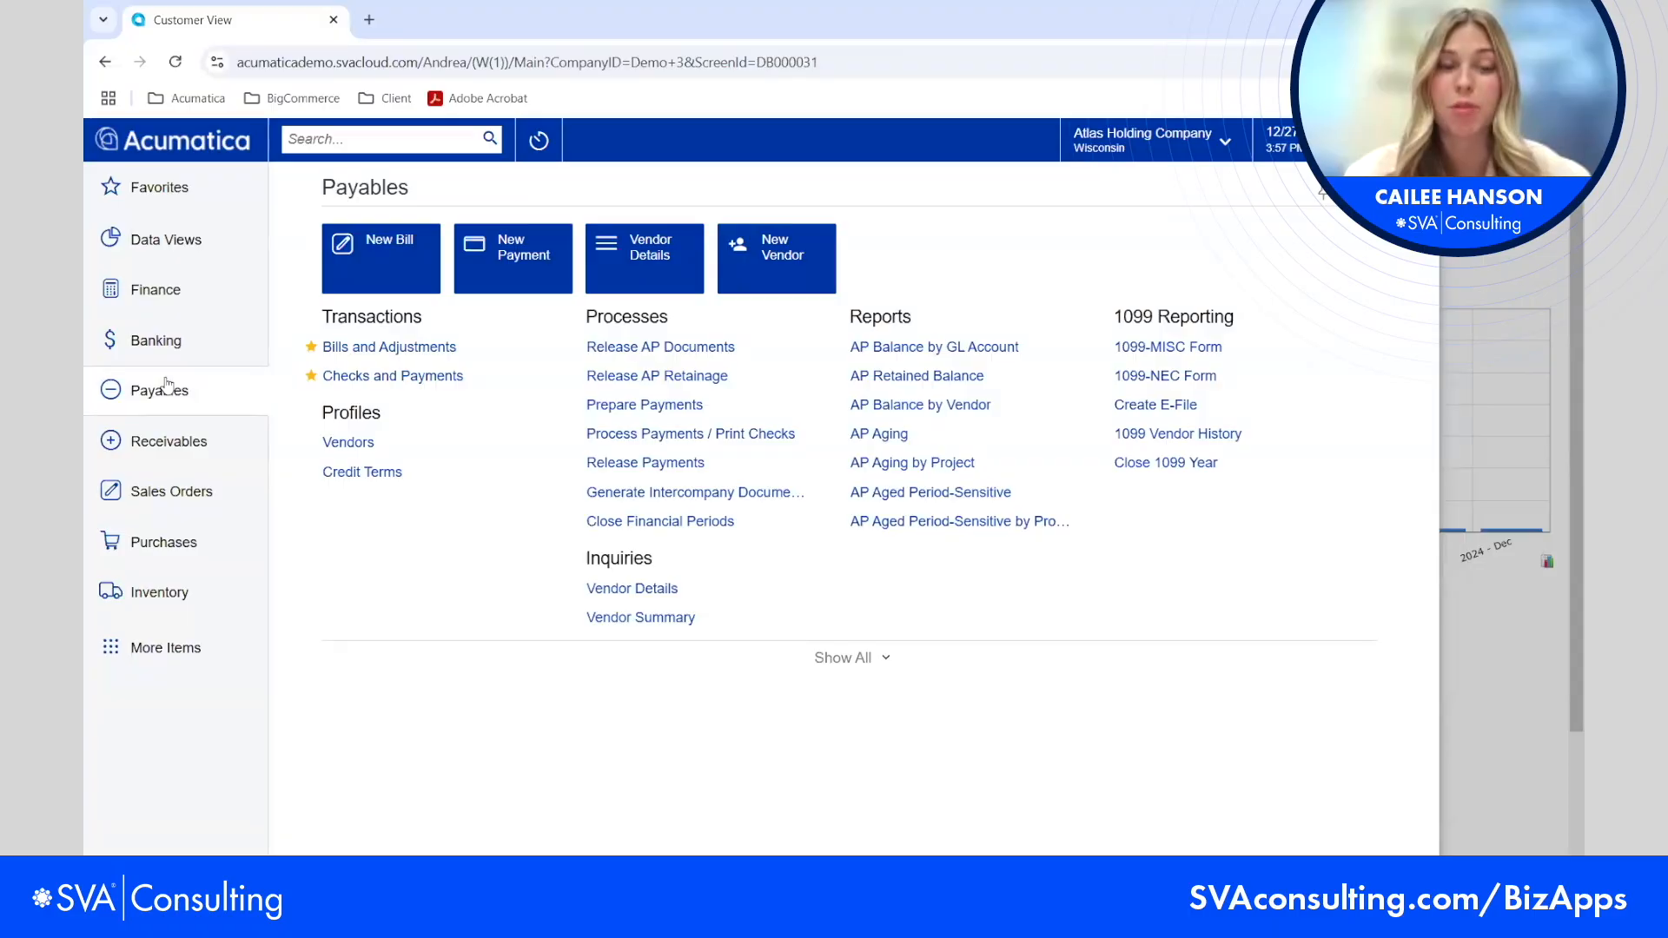
Create a new Checks and Payments record of type Prepayment for vendor AASERVICES
{"action": "left_click", "coordinate": [388, 379]}
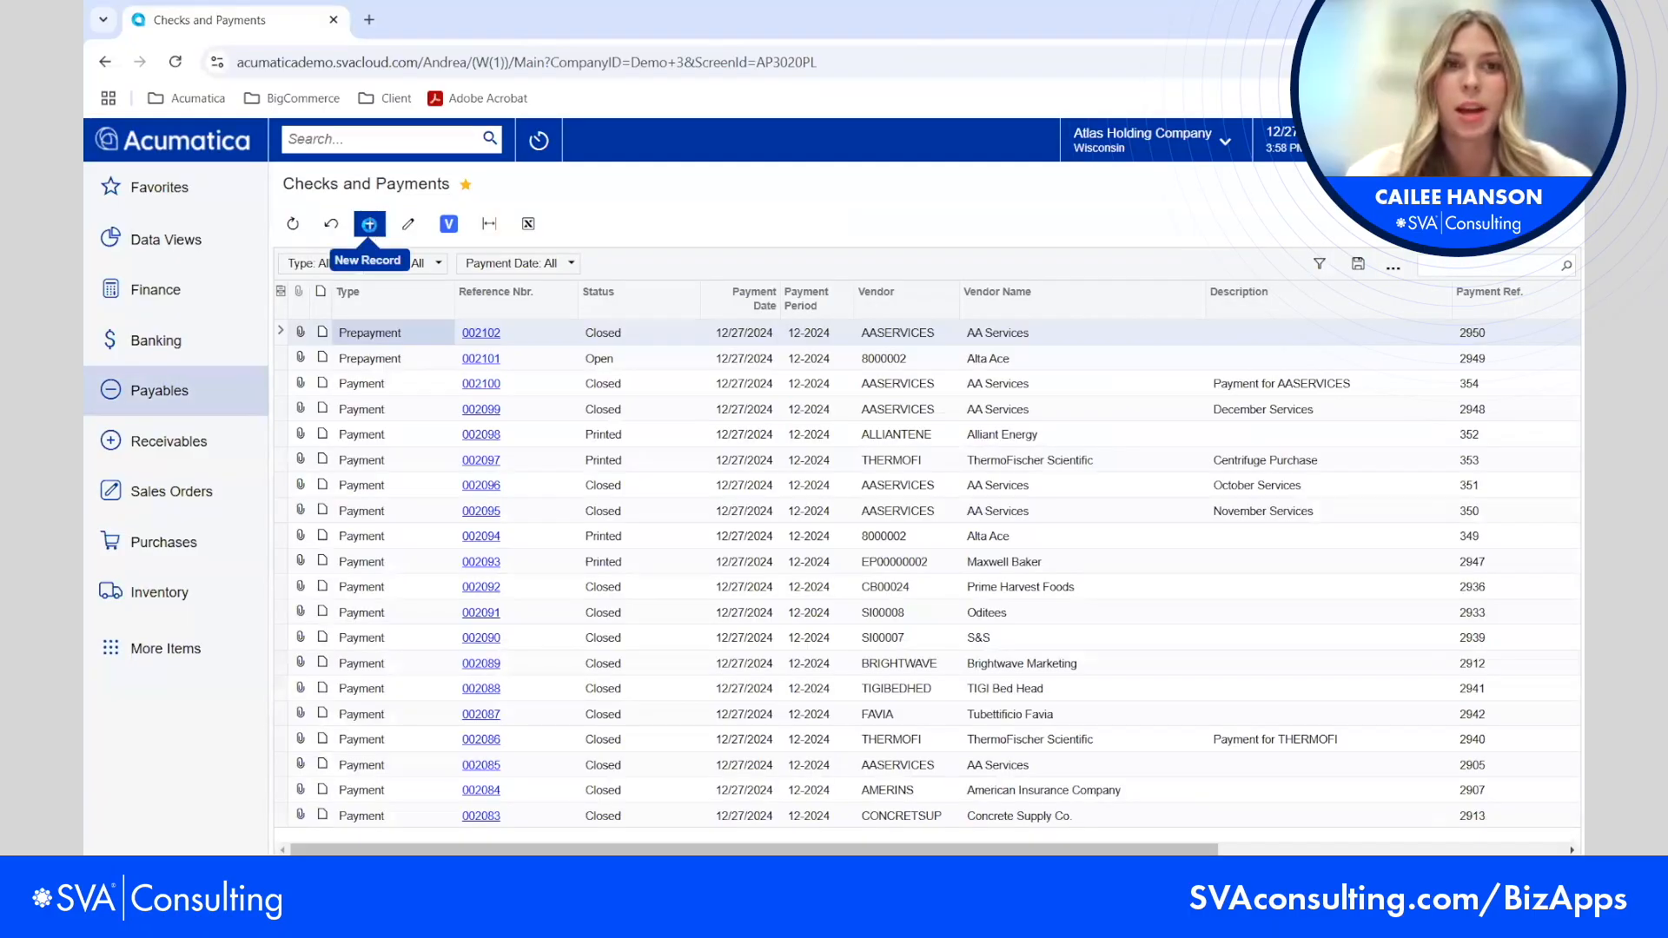
{"action": "left_click", "coordinate": [370, 225]}
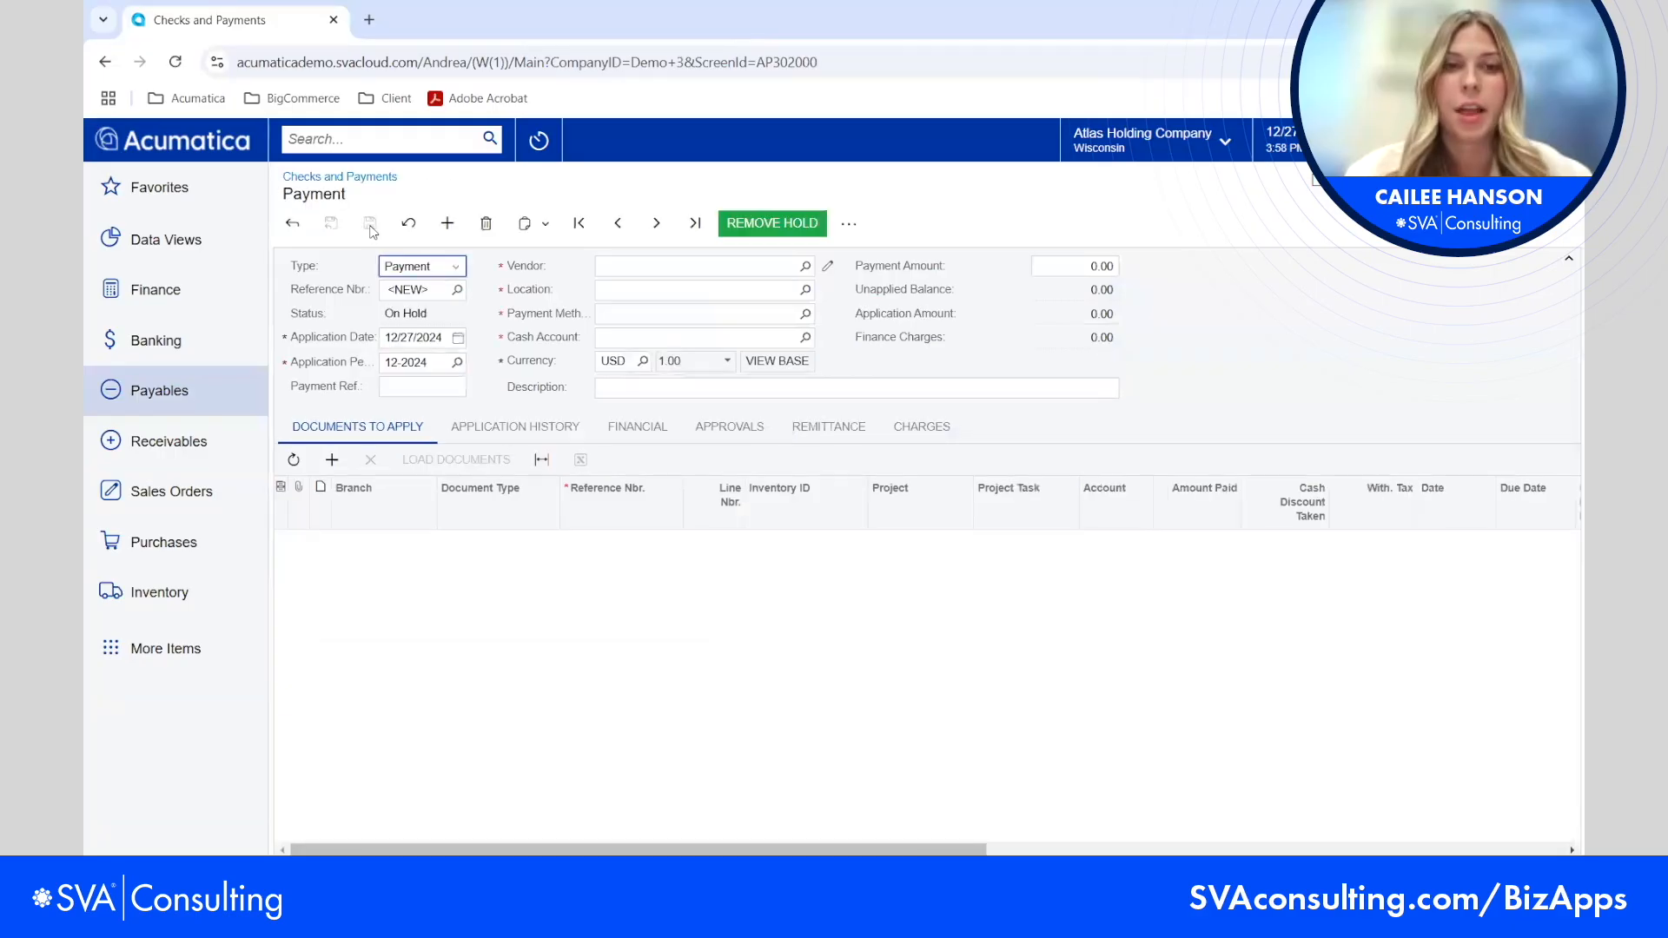
{"action": "left_click", "coordinate": [455, 270]}
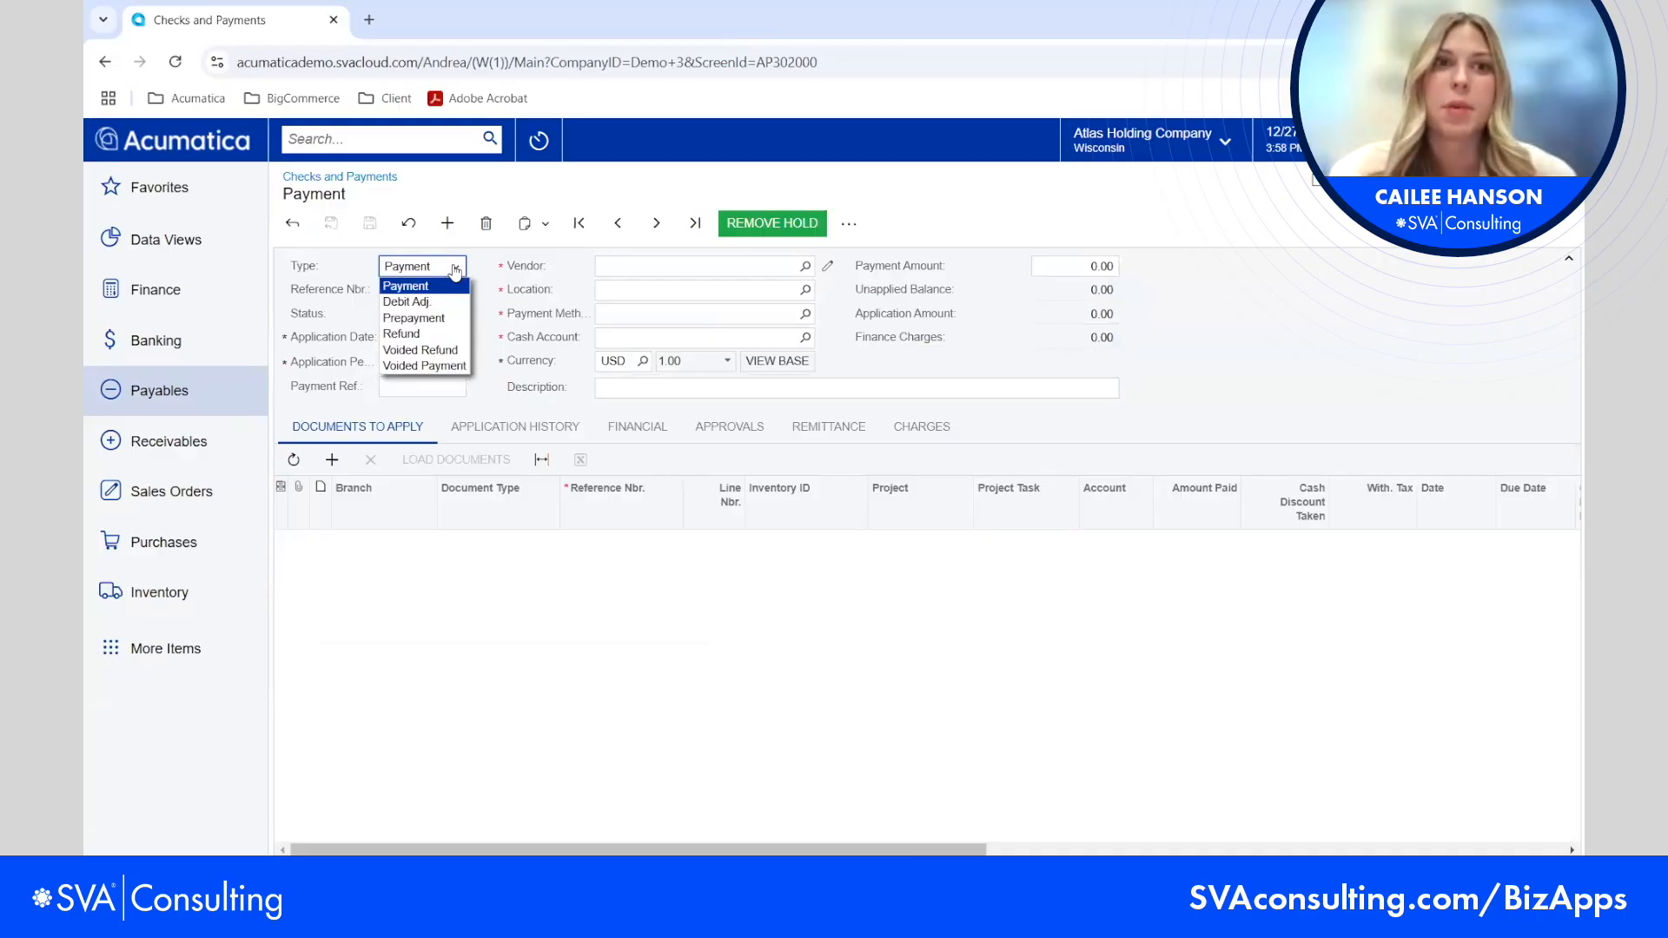
{"action": "left_click", "coordinate": [435, 318]}
{"action": "left_click", "coordinate": [676, 265]}
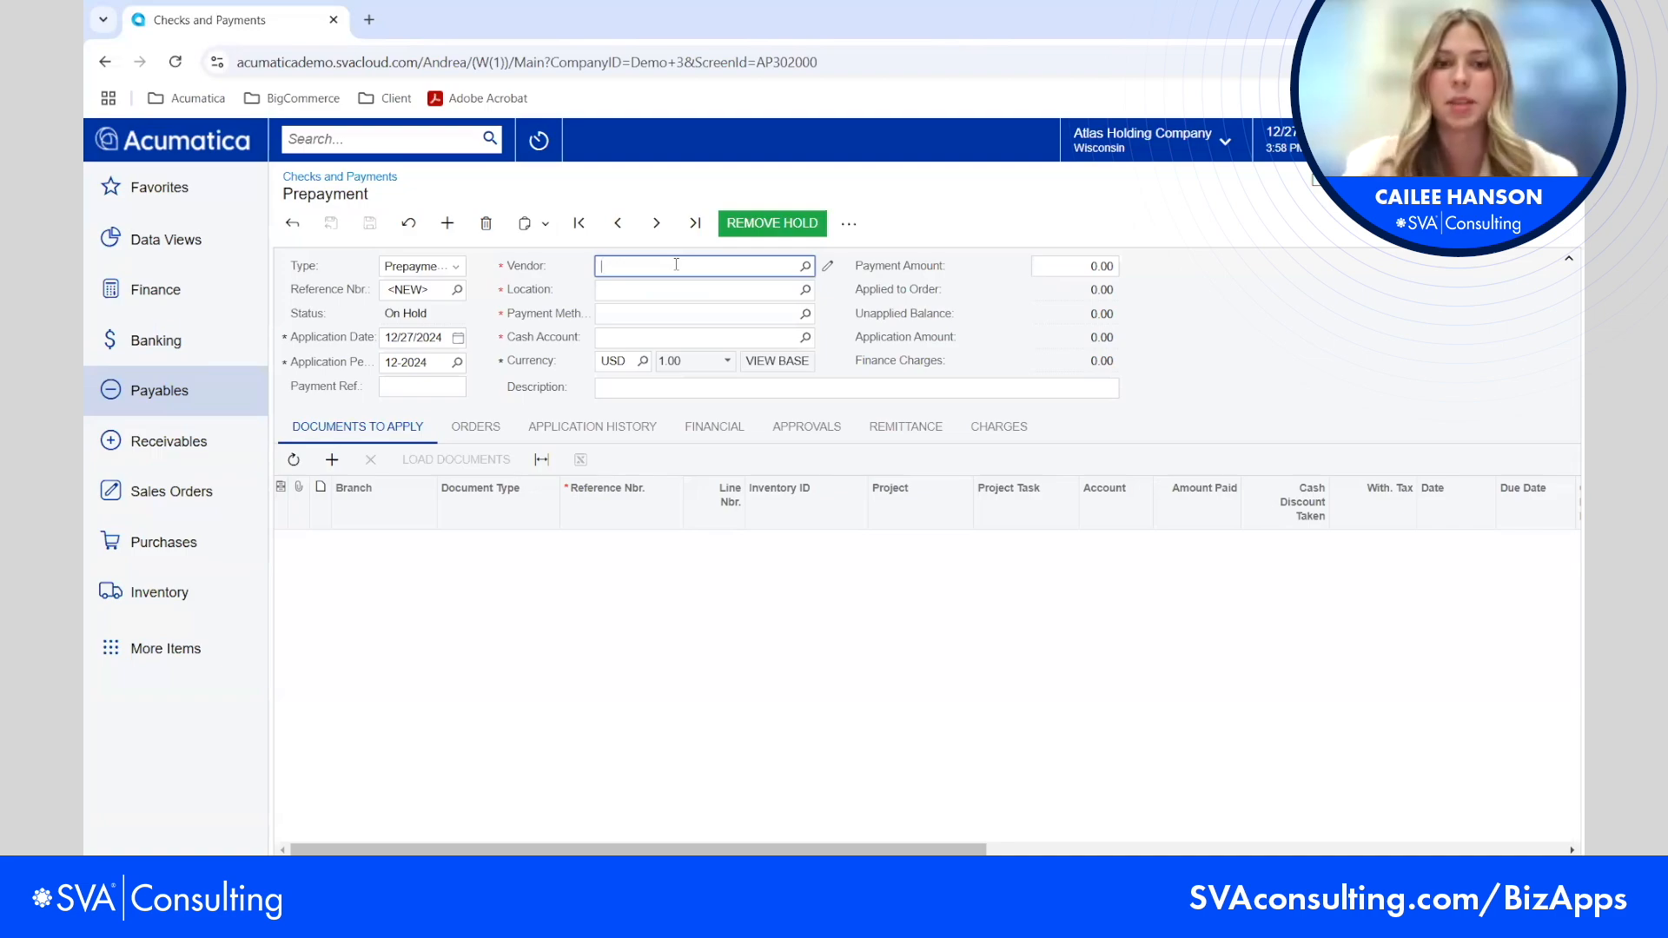
{"action": "type", "text": "aa"}
{"action": "left_click", "coordinate": [662, 293]}
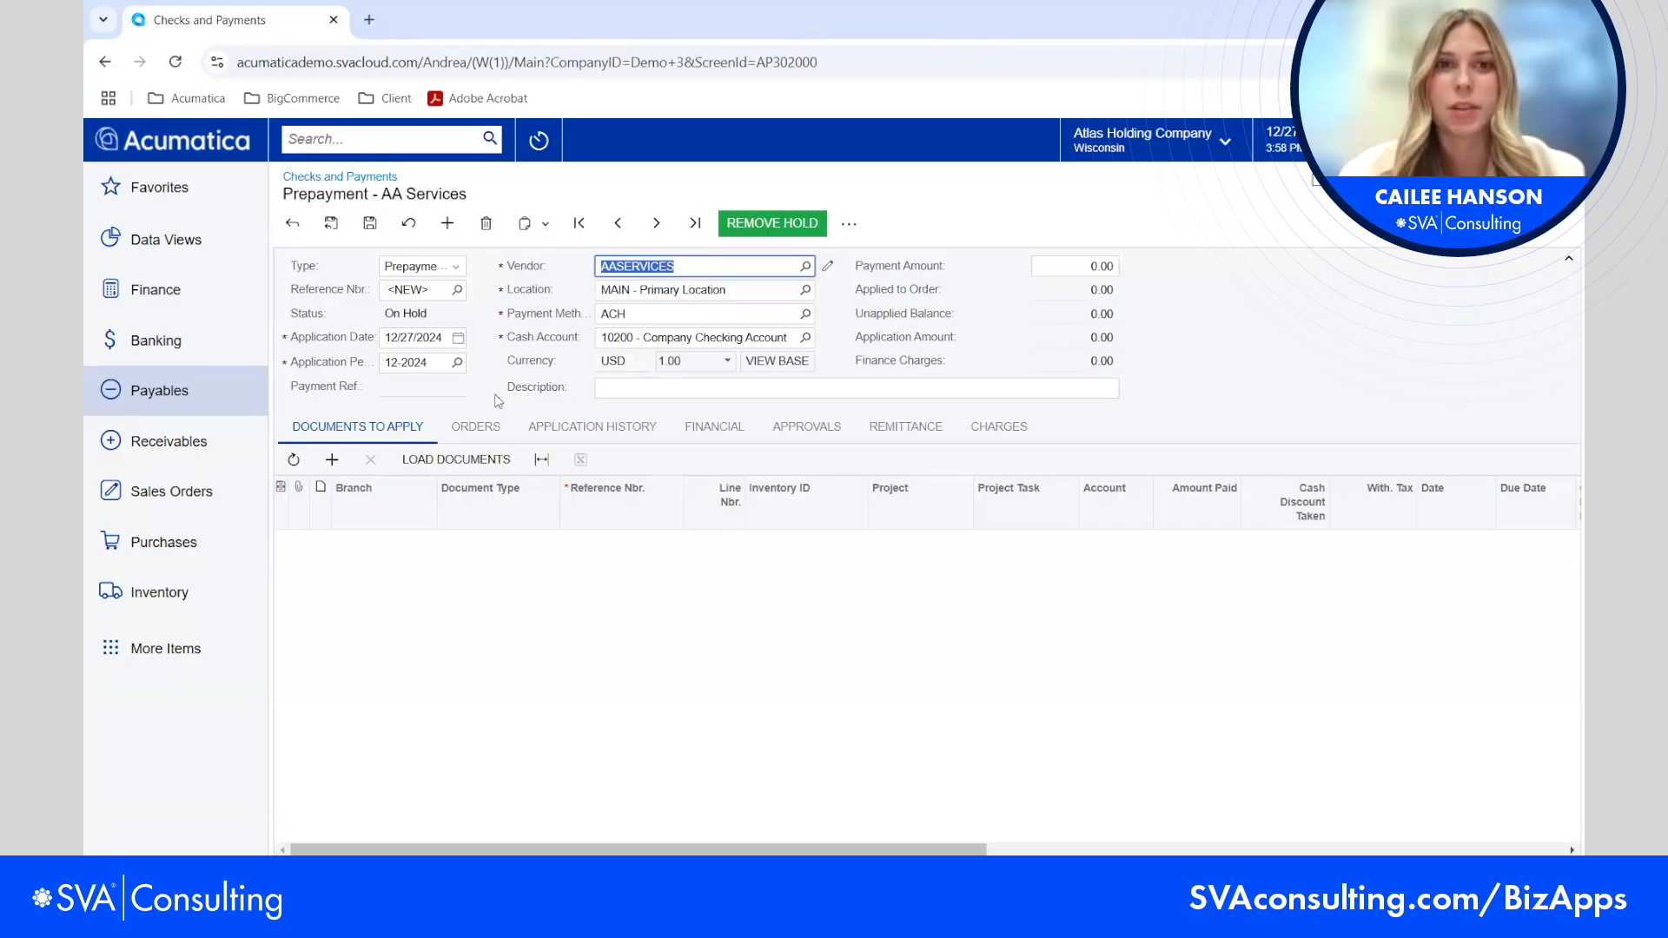
Set the prepayment amount to 5,000.00, describe it as "Prepayment for Services", and save the record
{"action": "left_click", "coordinate": [1078, 266]}
{"action": "type", "text": "5"}
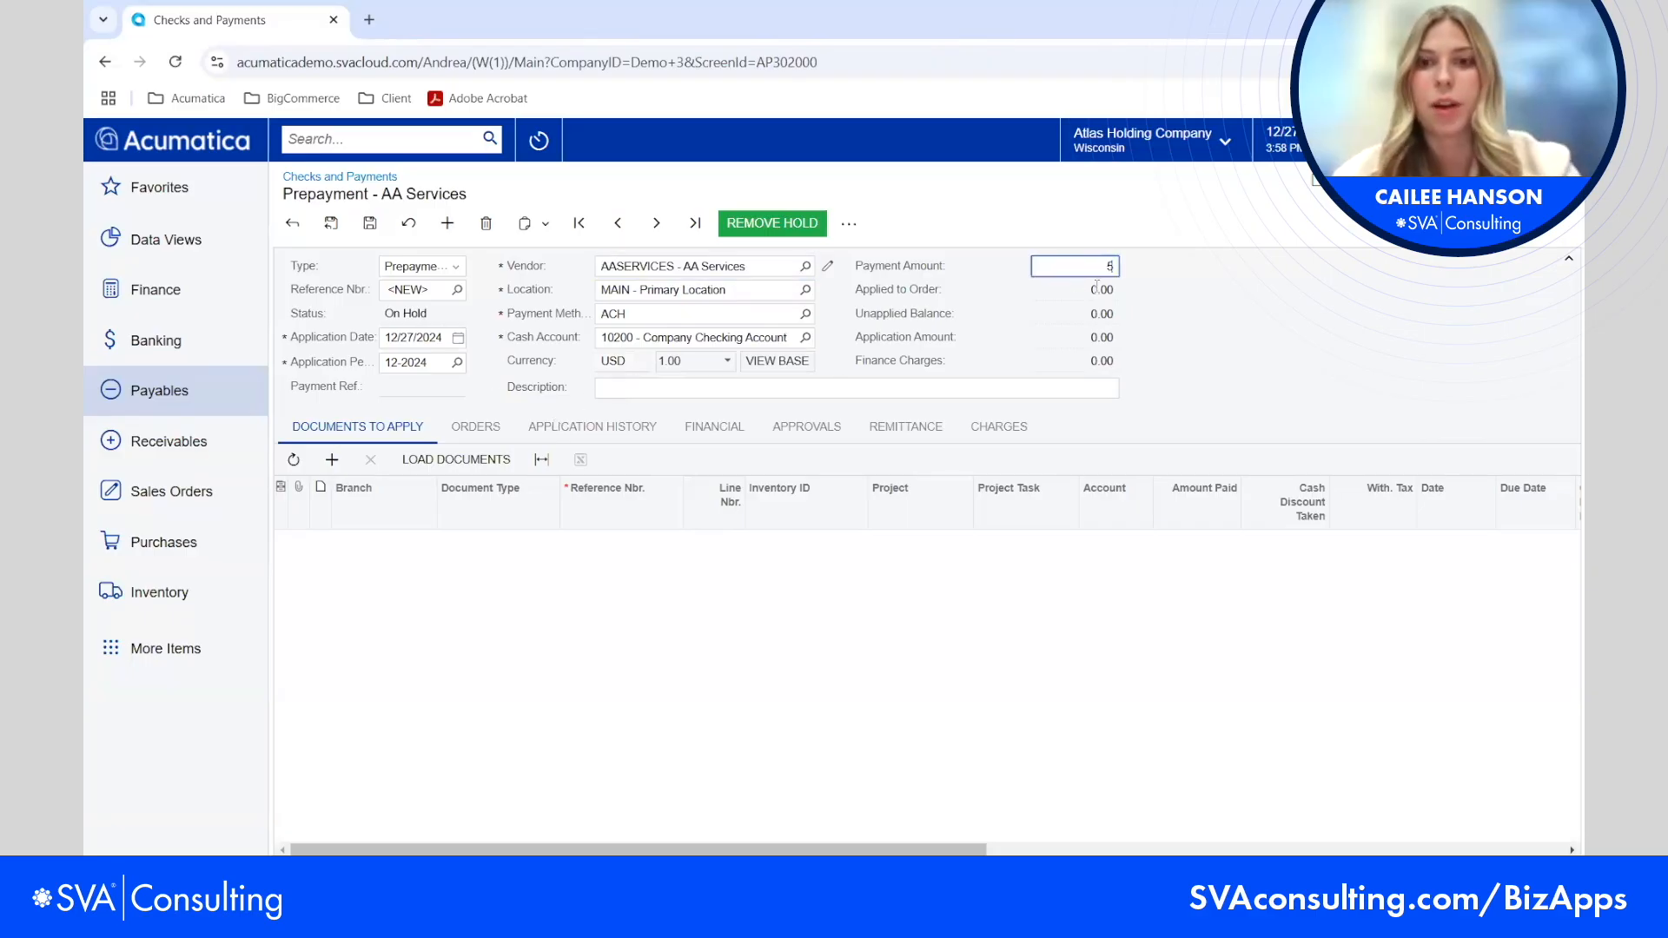
{"action": "type", "text": ",000"}
{"action": "left_click", "coordinate": [969, 388]}
{"action": "type", "text": "Prepayment for Services"}
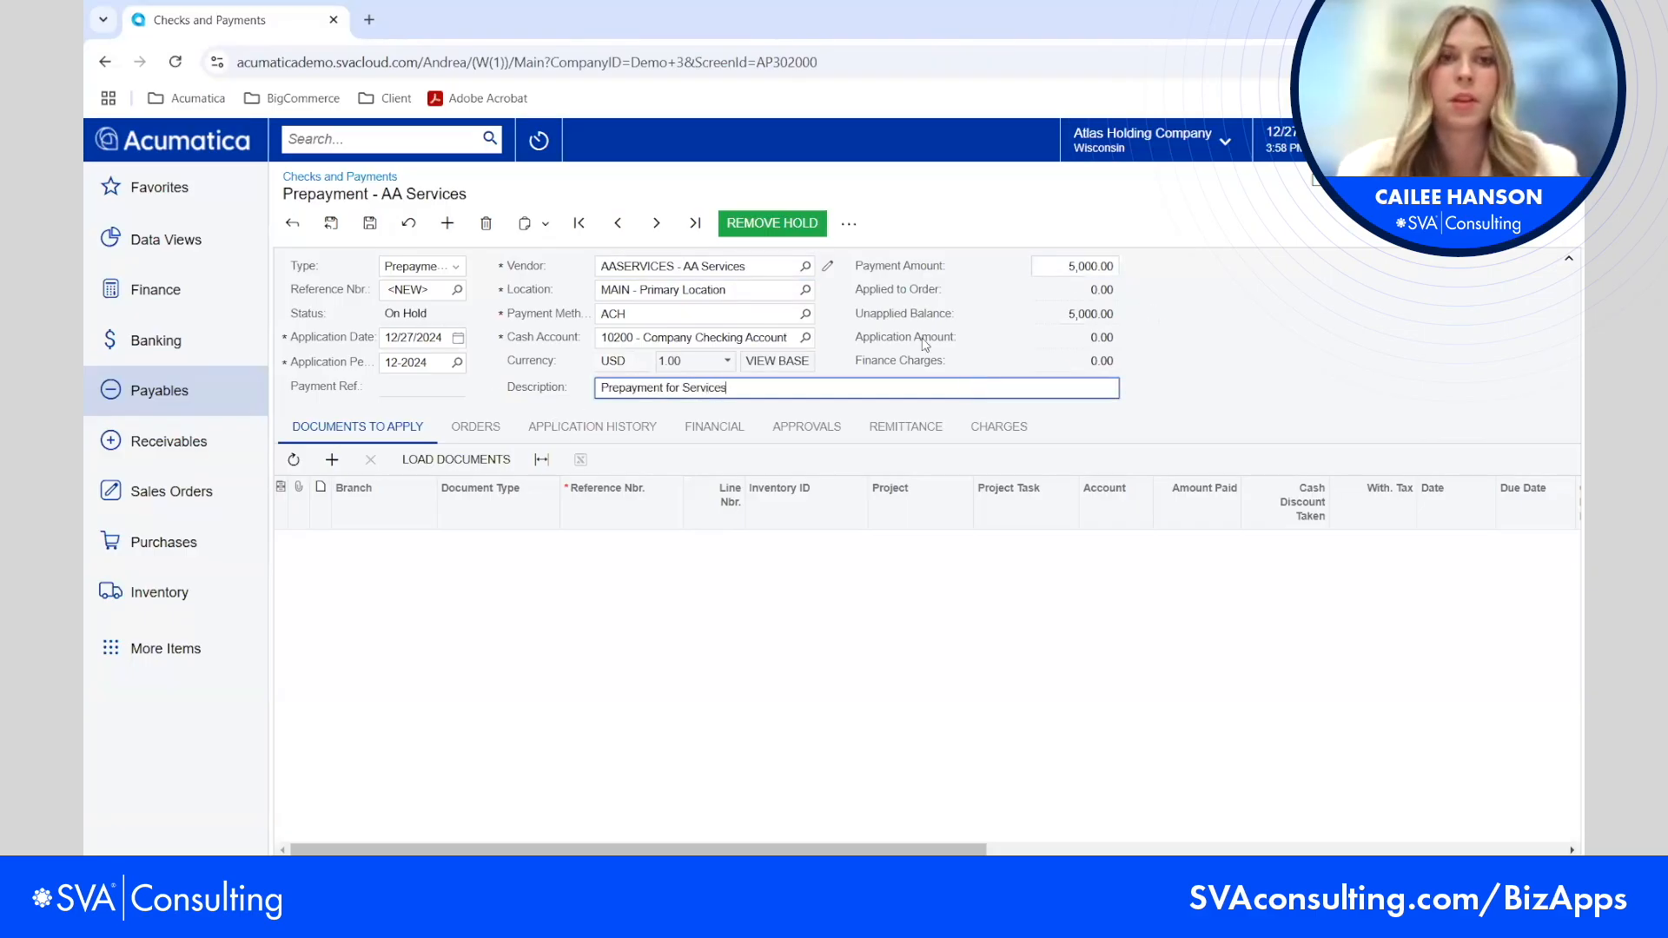
{"action": "left_click", "coordinate": [370, 223]}
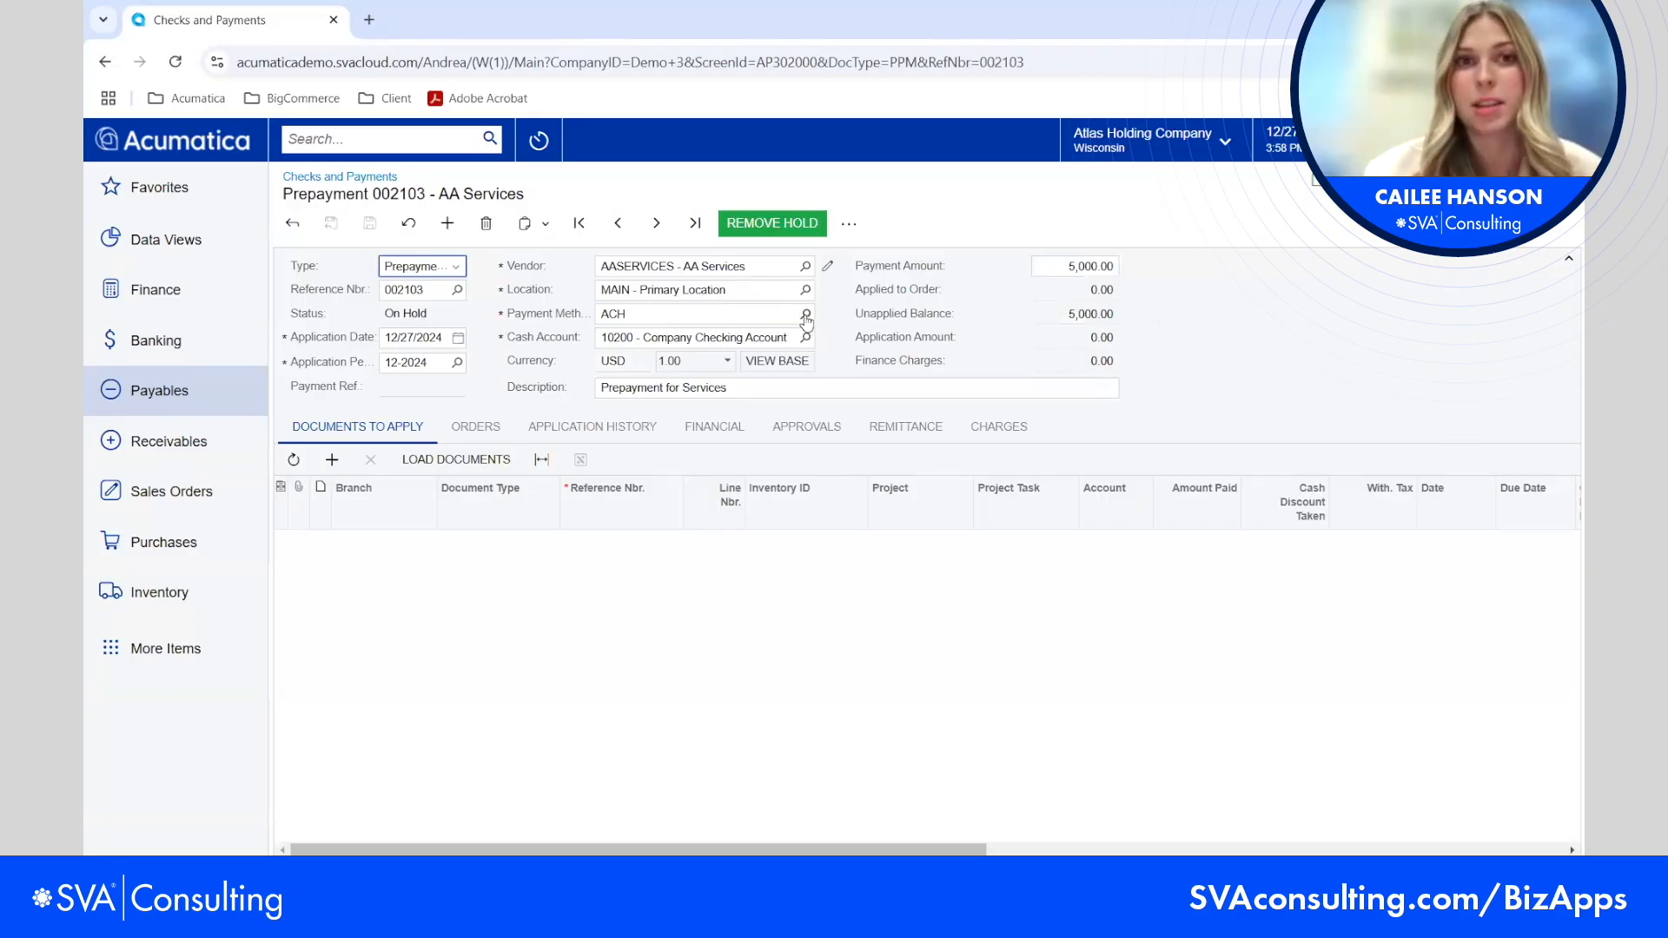
Change the prepayment's payment method to CHECK and save the record
{"action": "left_click", "coordinate": [806, 317]}
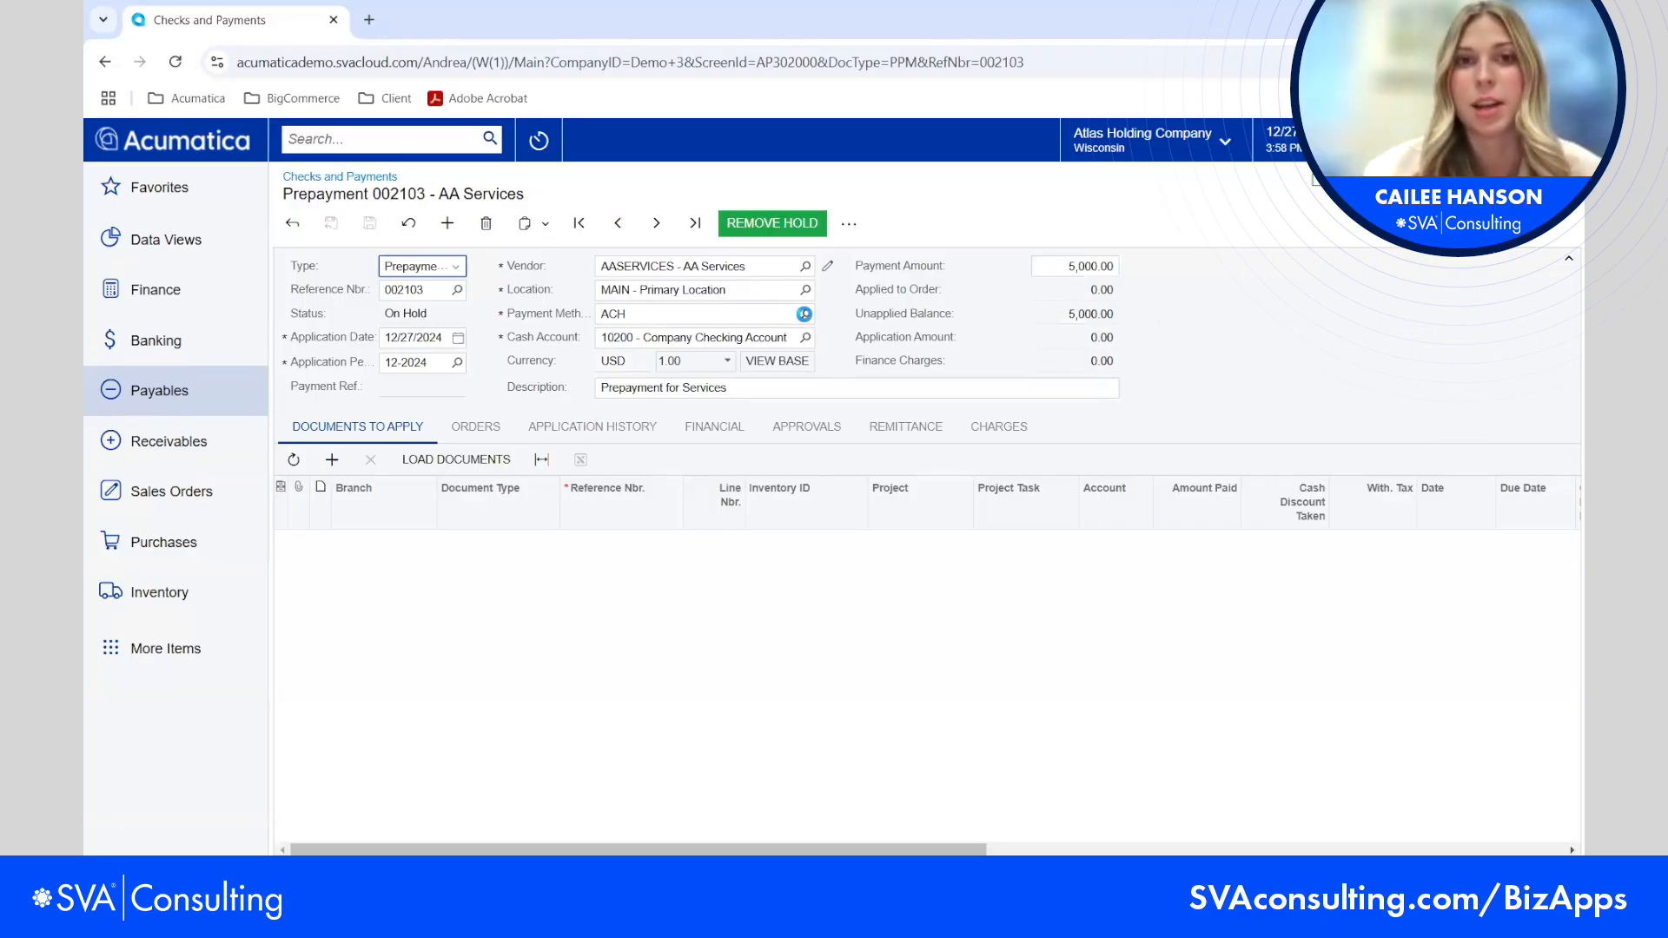
{"action": "left_click", "coordinate": [806, 319]}
{"action": "left_click", "coordinate": [807, 317]}
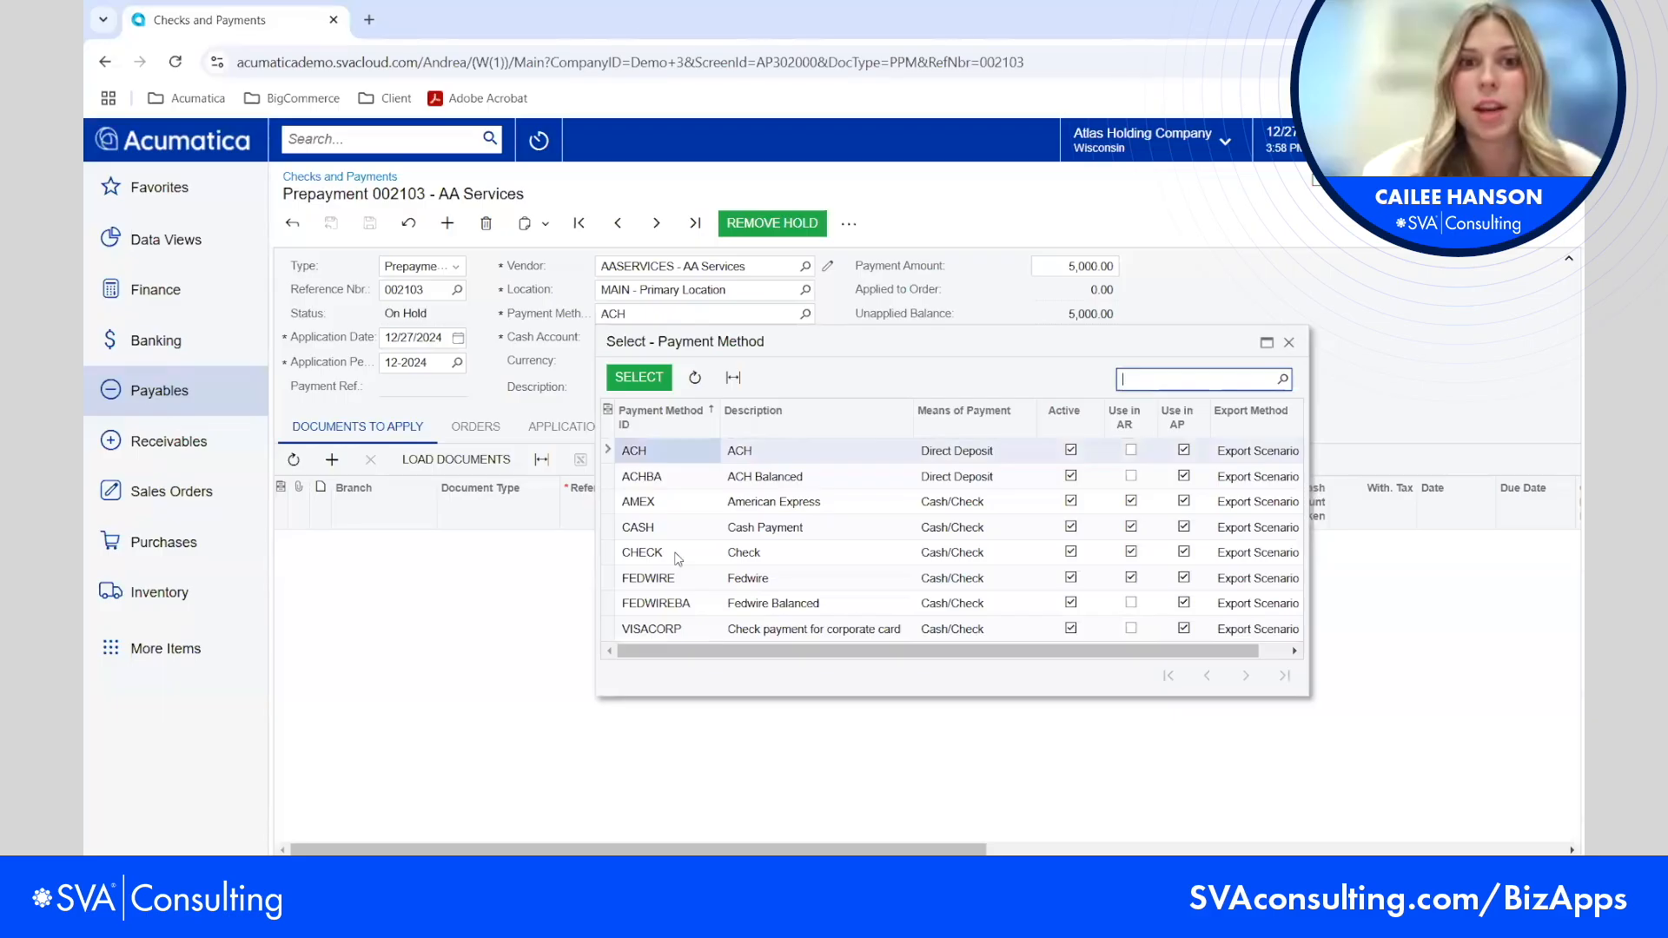
{"action": "double_click", "coordinate": [678, 559]}
{"action": "left_click", "coordinate": [369, 223]}
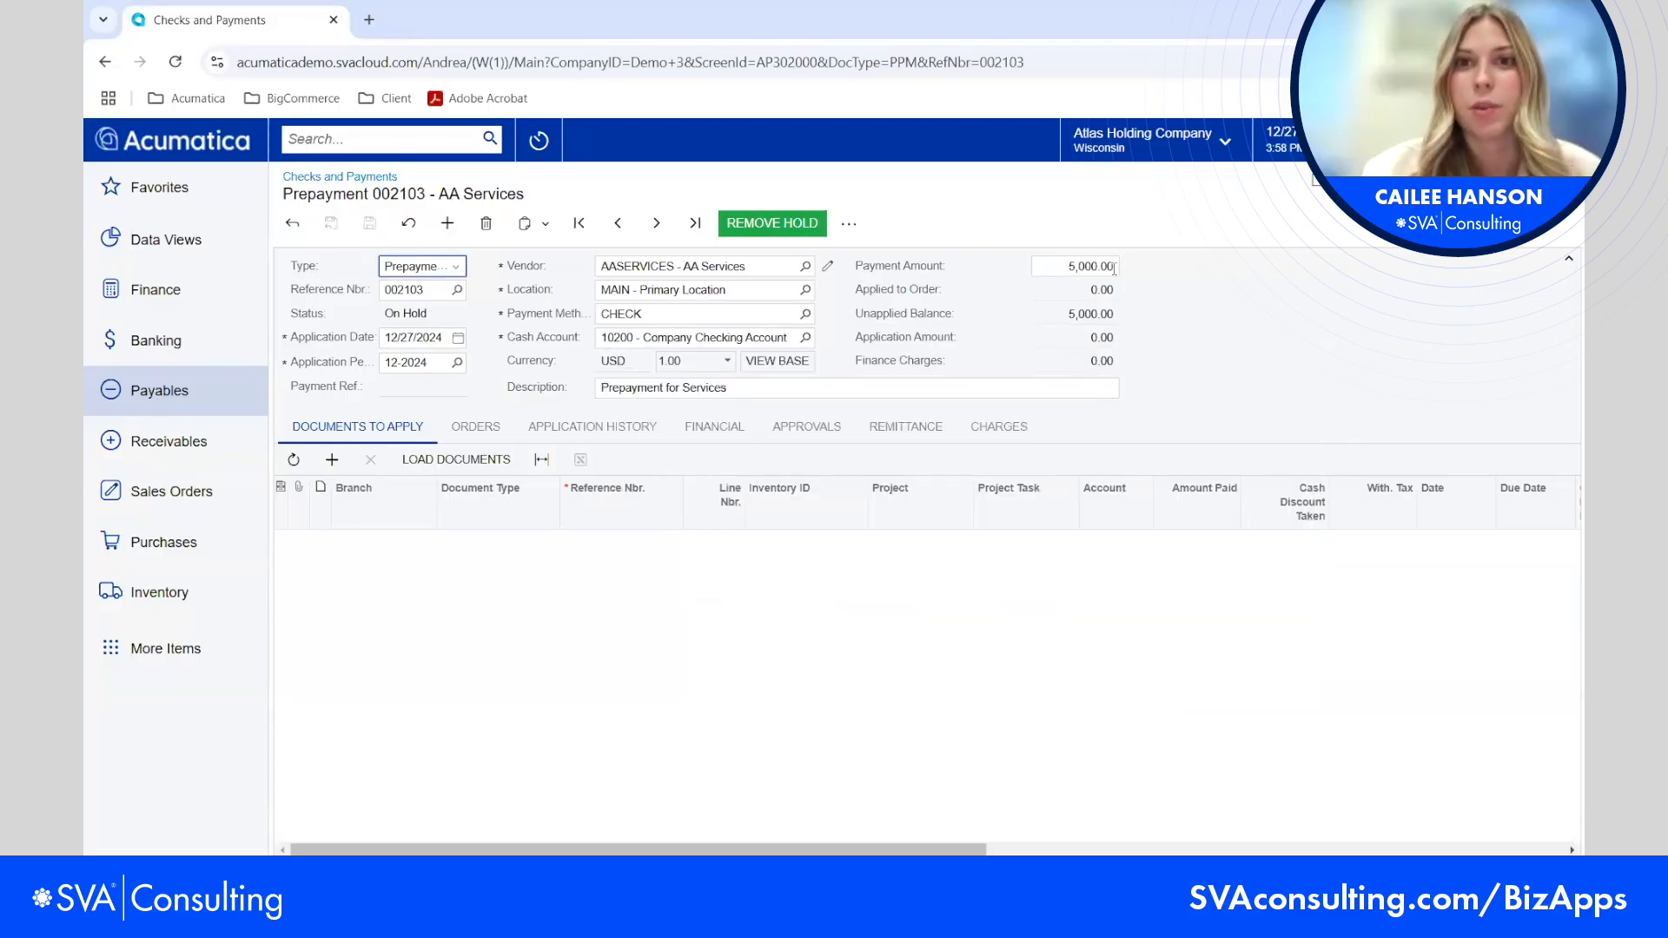
Take the prepayment off hold, save it, and process its check for printing
{"action": "left_click", "coordinate": [775, 222]}
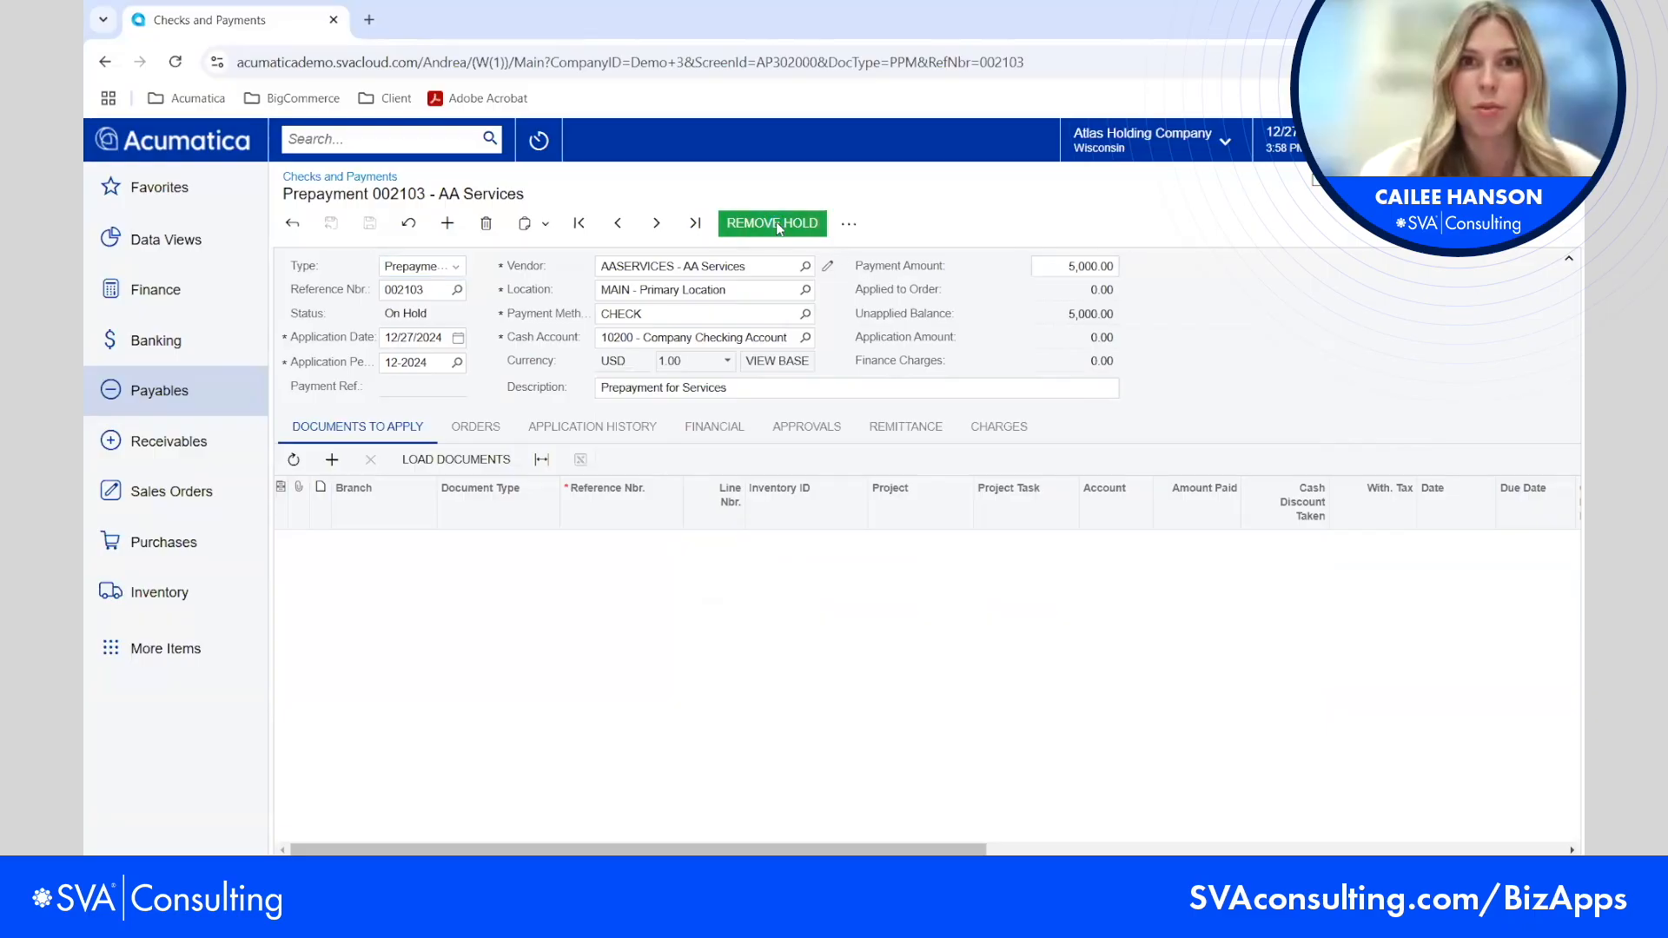
{"action": "left_click", "coordinate": [366, 232]}
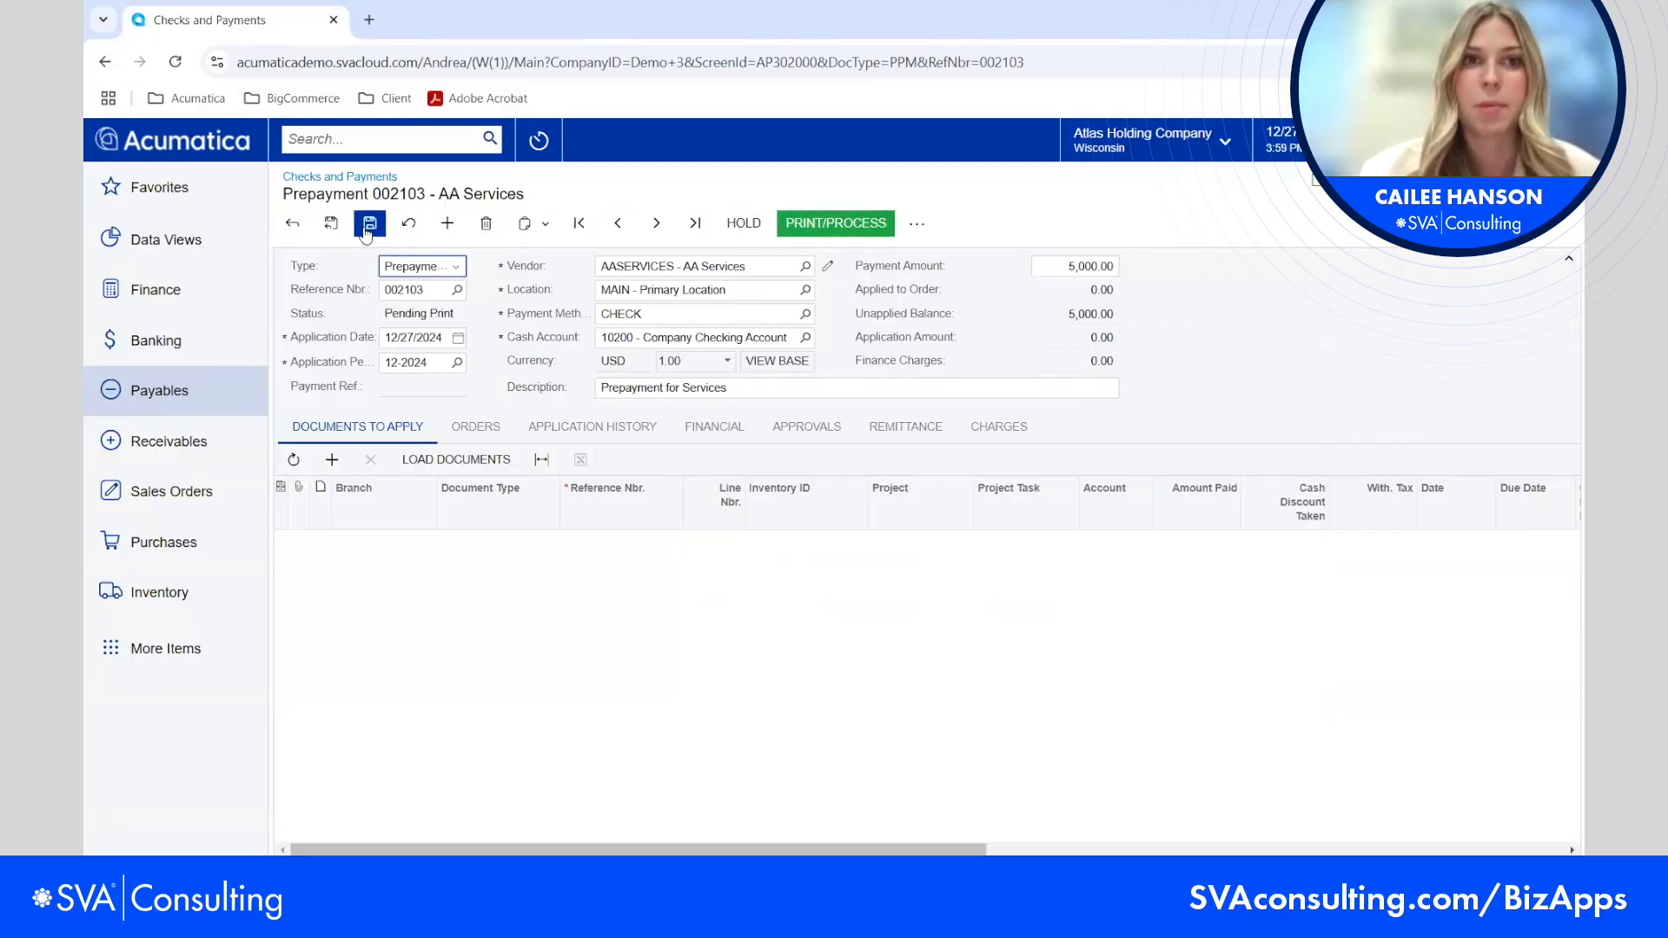
{"action": "left_click", "coordinate": [828, 227]}
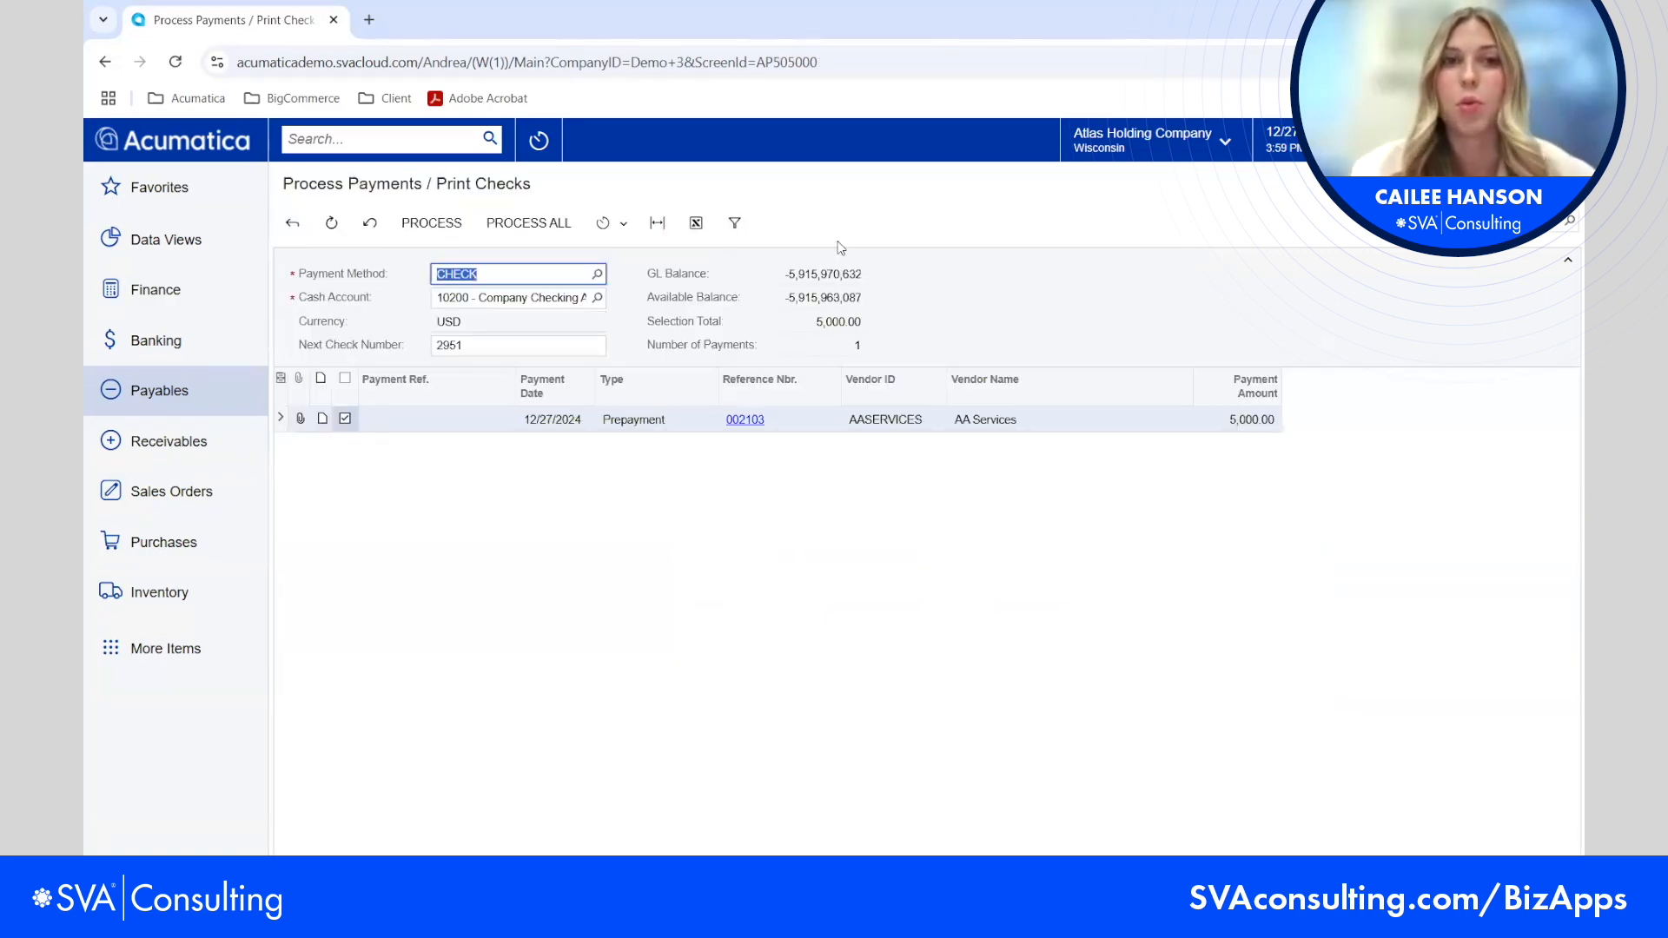
{"action": "left_click", "coordinate": [438, 224]}
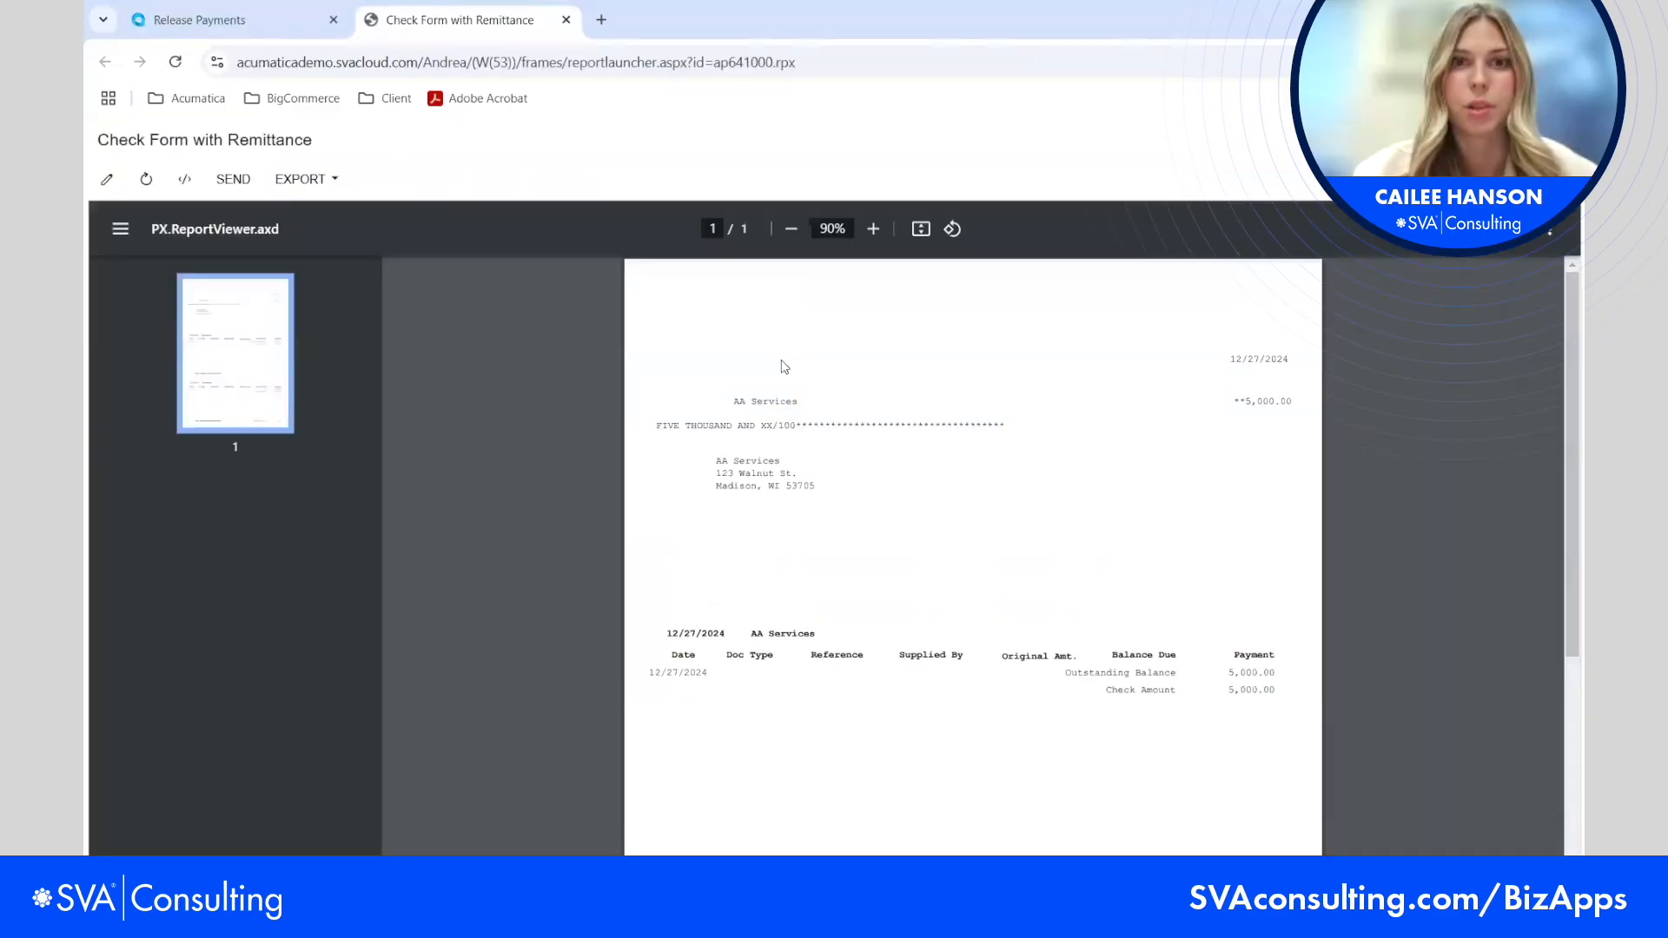
Review and close the generated check form, and process the release of the selected payment
{"action": "scroll", "coordinate": [782, 363], "scroll_direction": "down", "scroll_amount": 5}
{"action": "scroll", "coordinate": [778, 376], "scroll_direction": "up", "scroll_amount": 10}
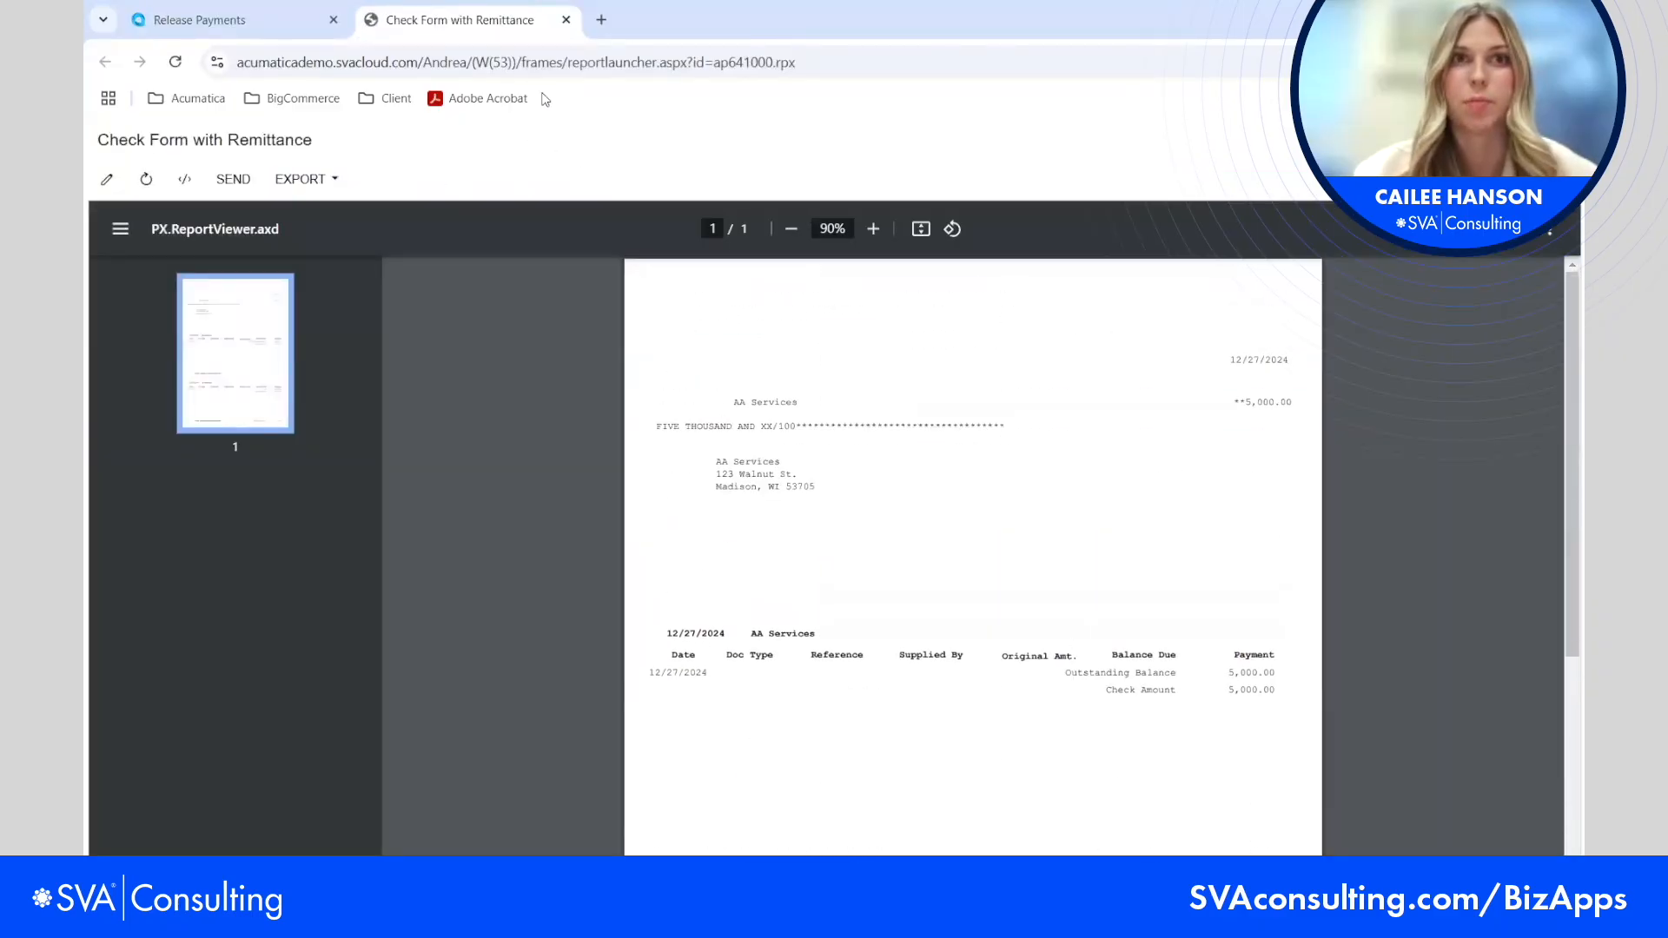
{"action": "left_click", "coordinate": [566, 19]}
{"action": "left_click", "coordinate": [443, 226]}
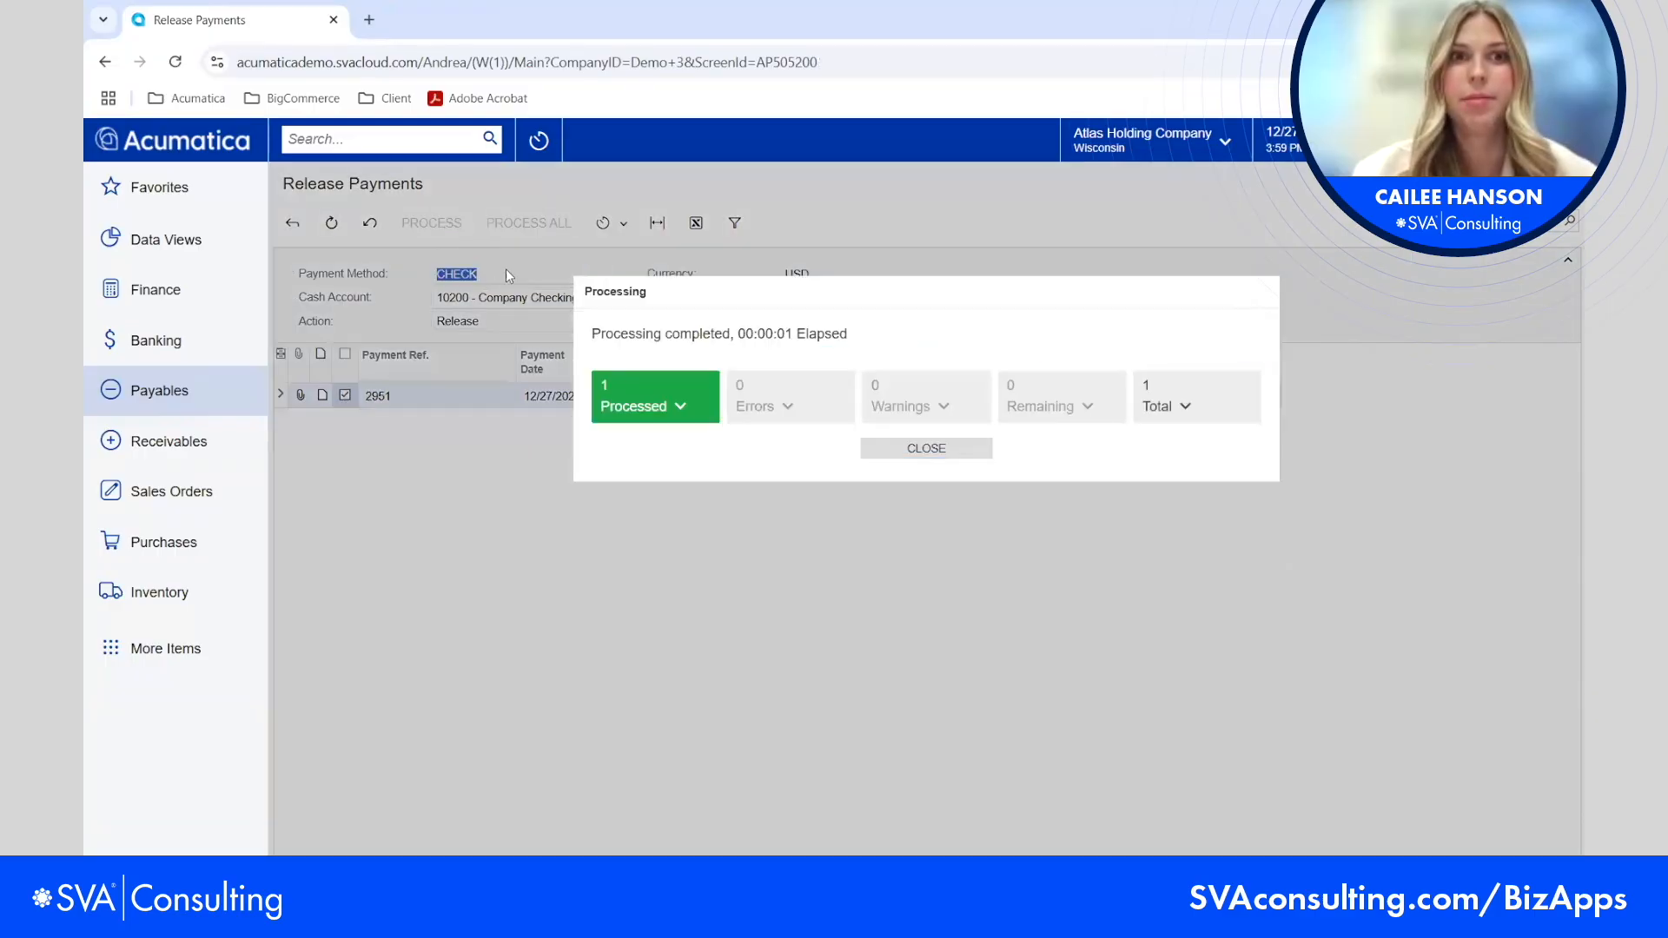
{"action": "left_click", "coordinate": [926, 448]}
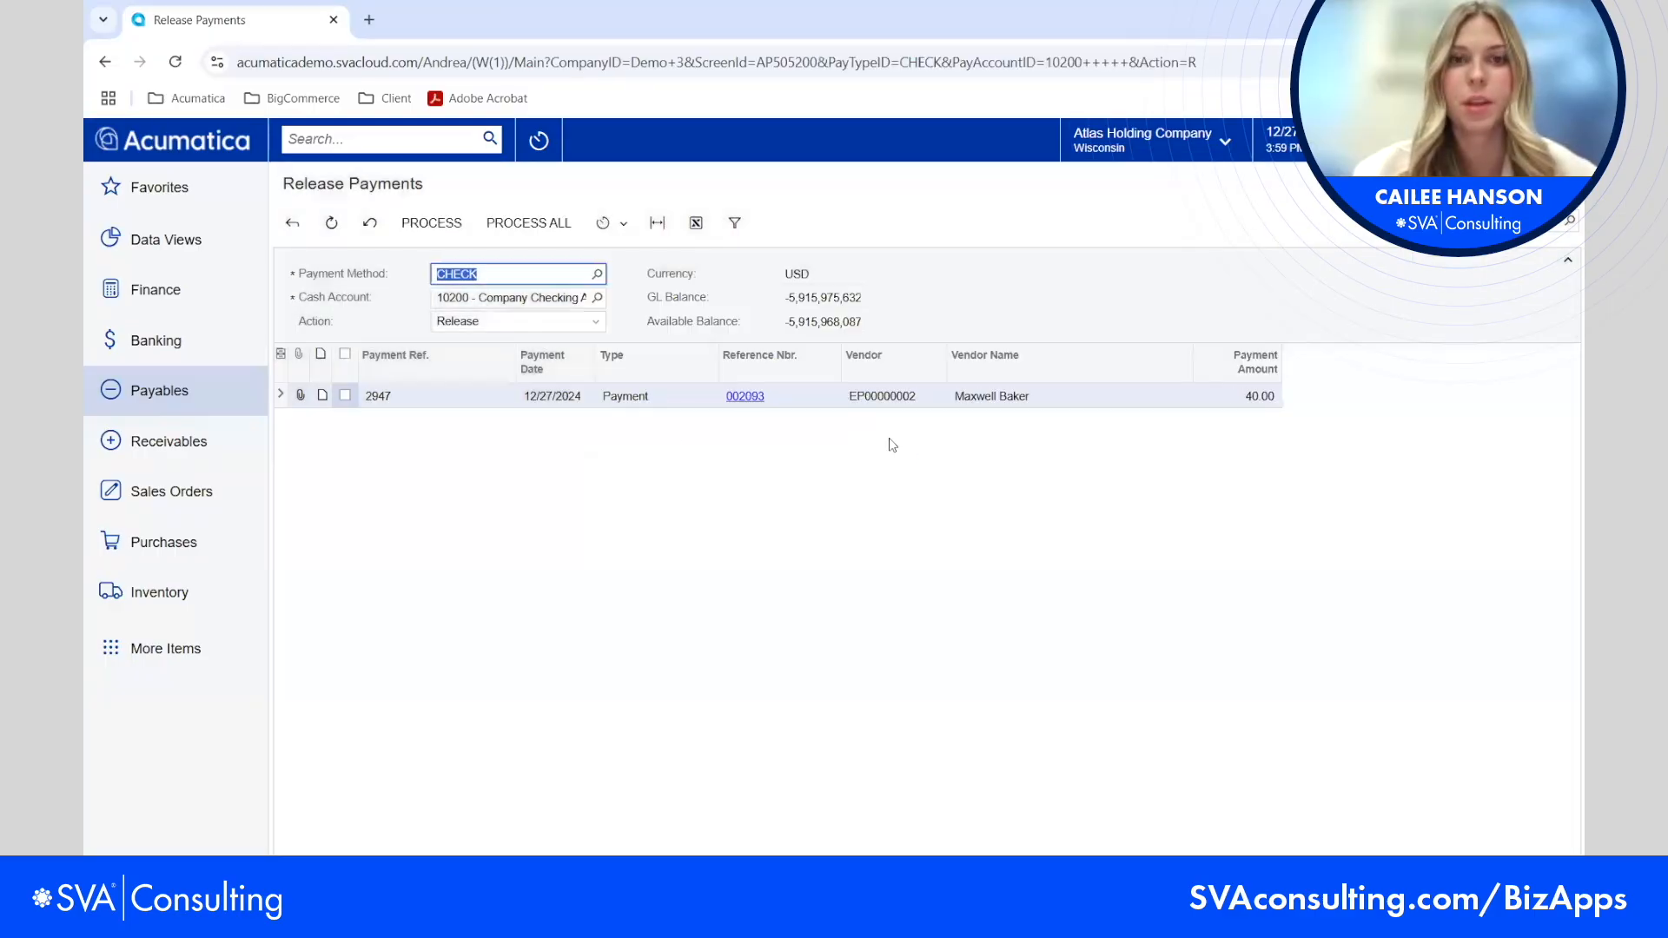
Open the released AA Services prepayment described as "Prepayment for Services" from Checks and Payments to check its status
{"action": "left_click", "coordinate": [180, 402]}
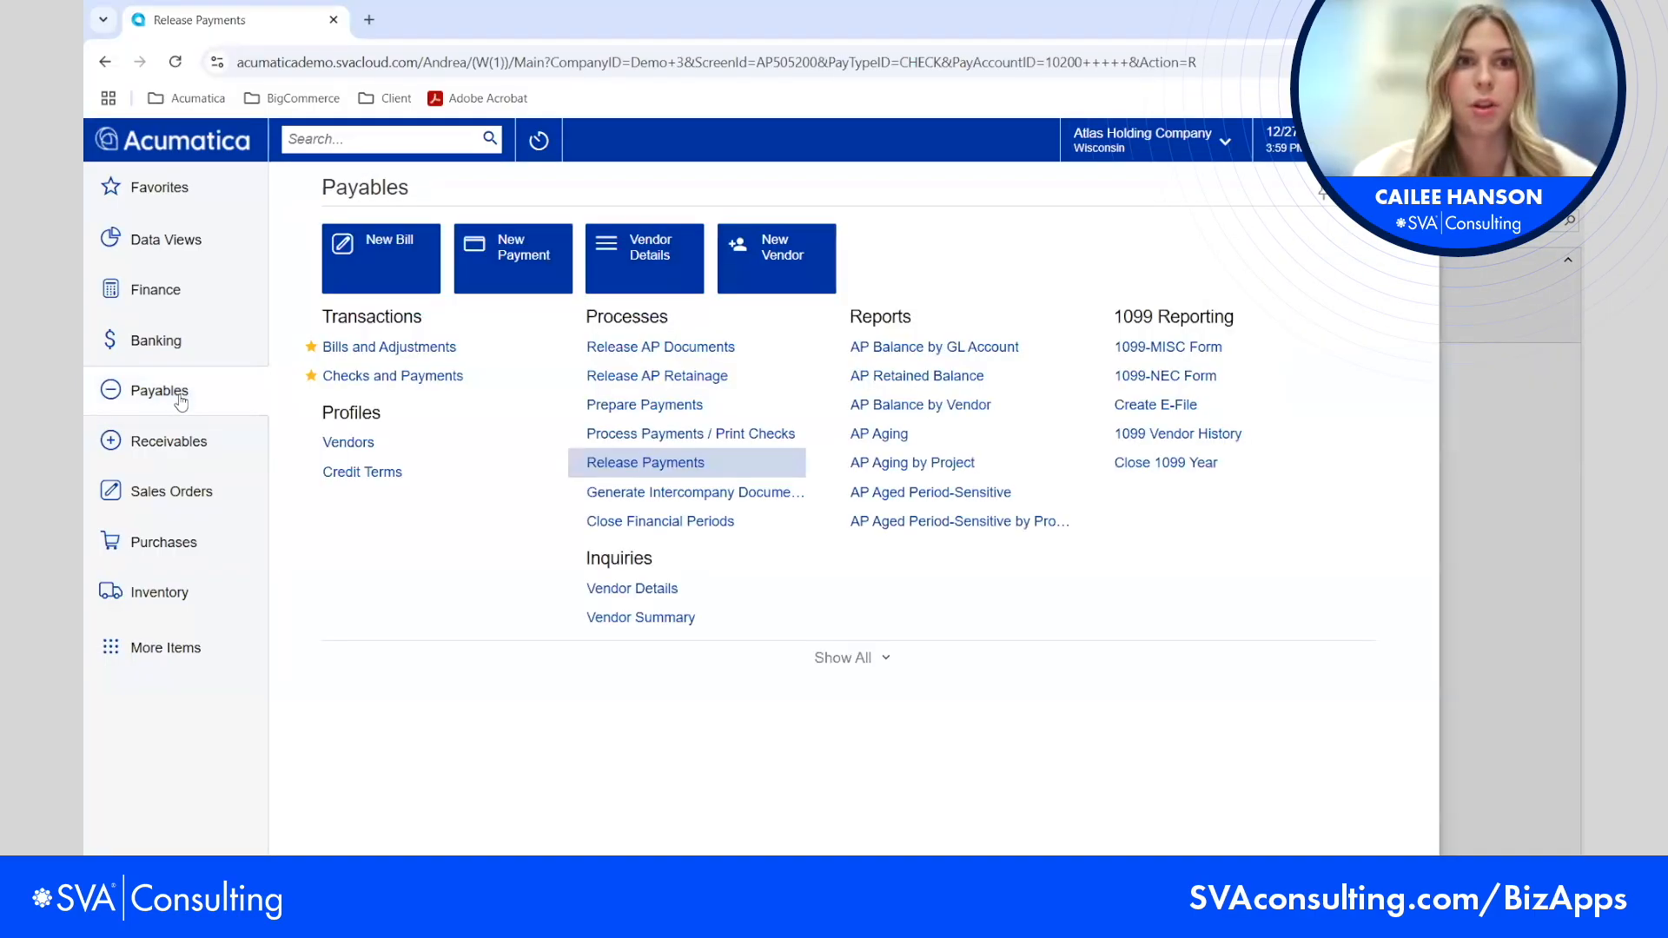
{"action": "left_click", "coordinate": [356, 375]}
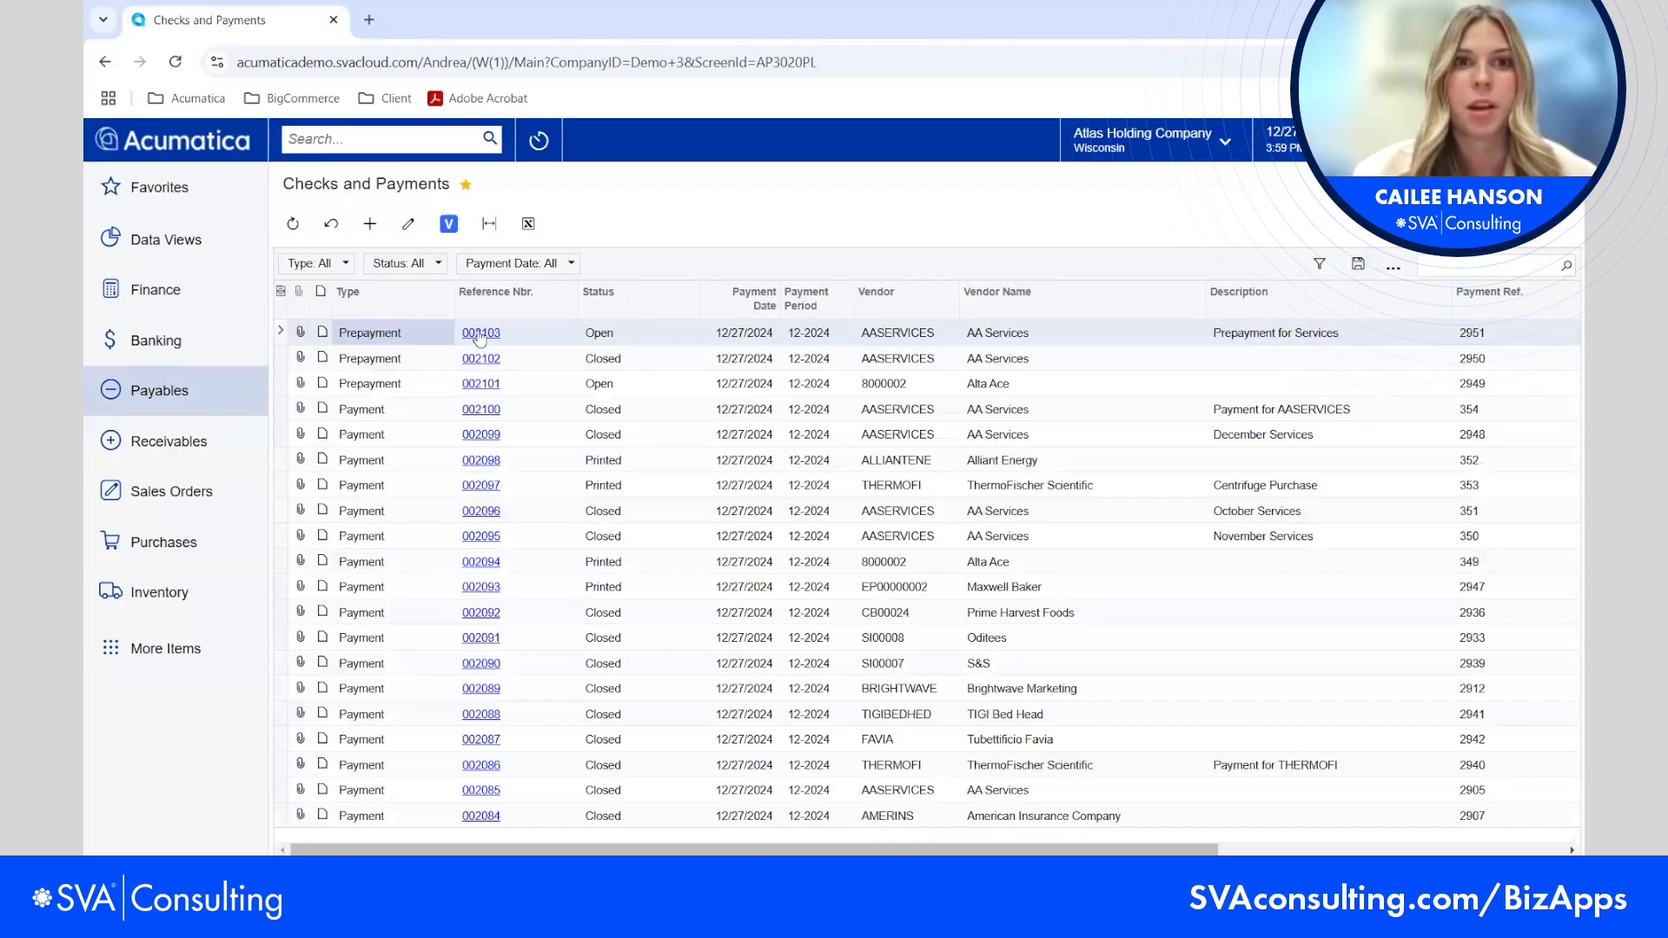
{"action": "left_click", "coordinate": [480, 334]}
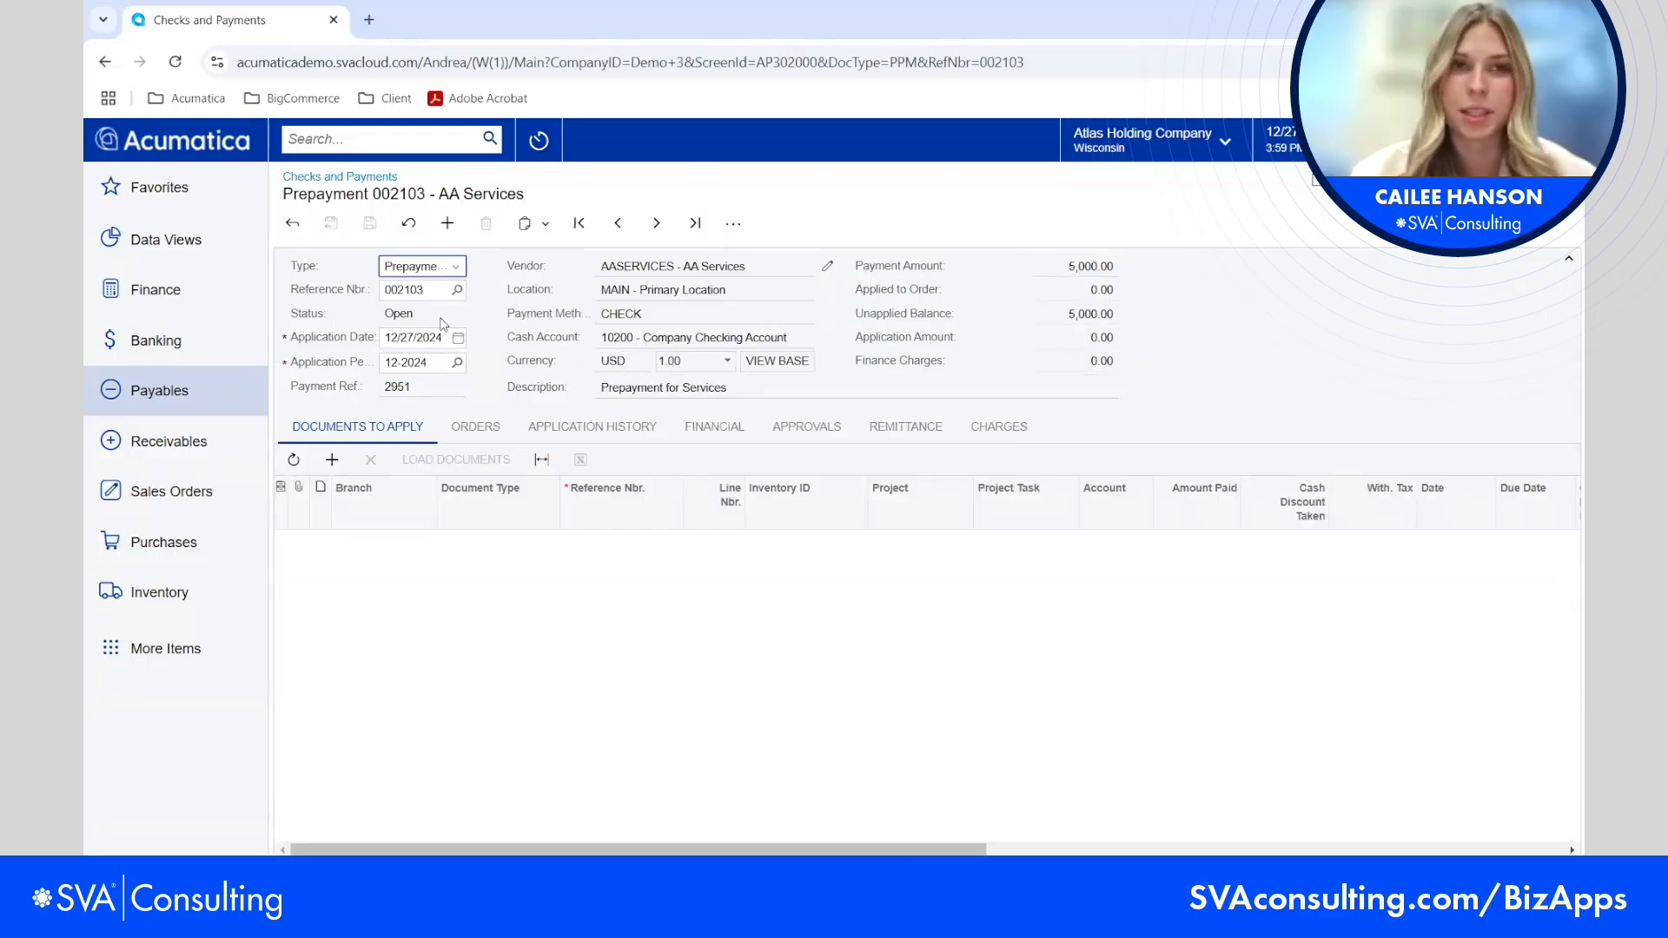
Create a new bill in Bills and Adjustments for vendor AASERVICES
{"action": "left_click", "coordinate": [137, 392]}
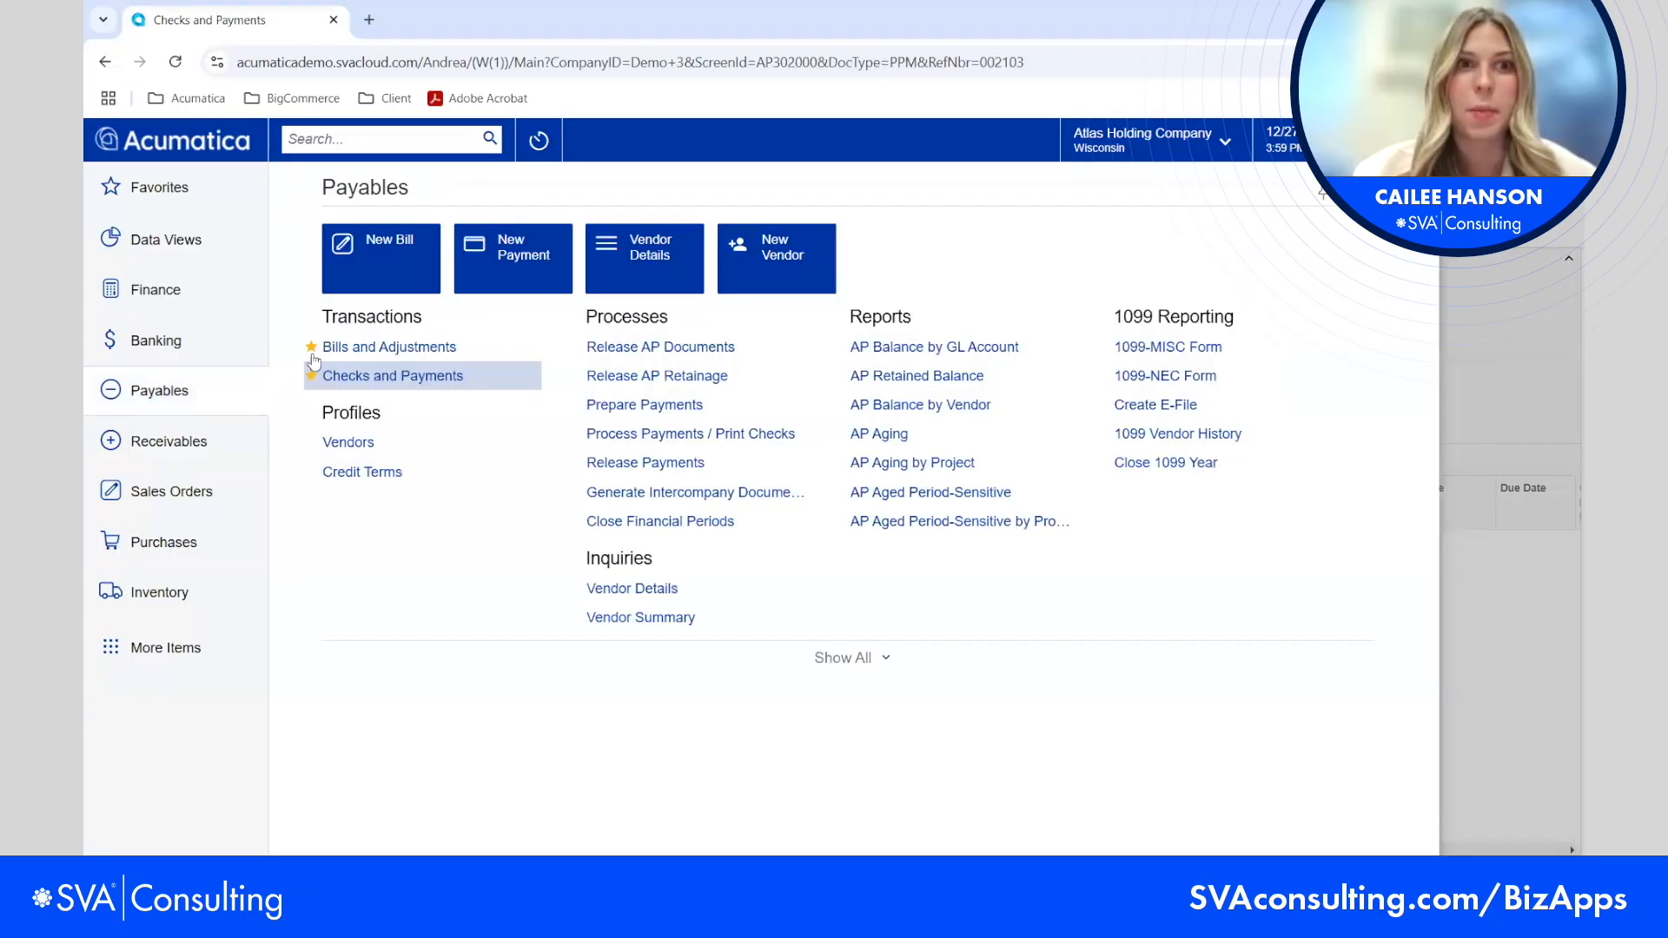
{"action": "left_click", "coordinate": [357, 347]}
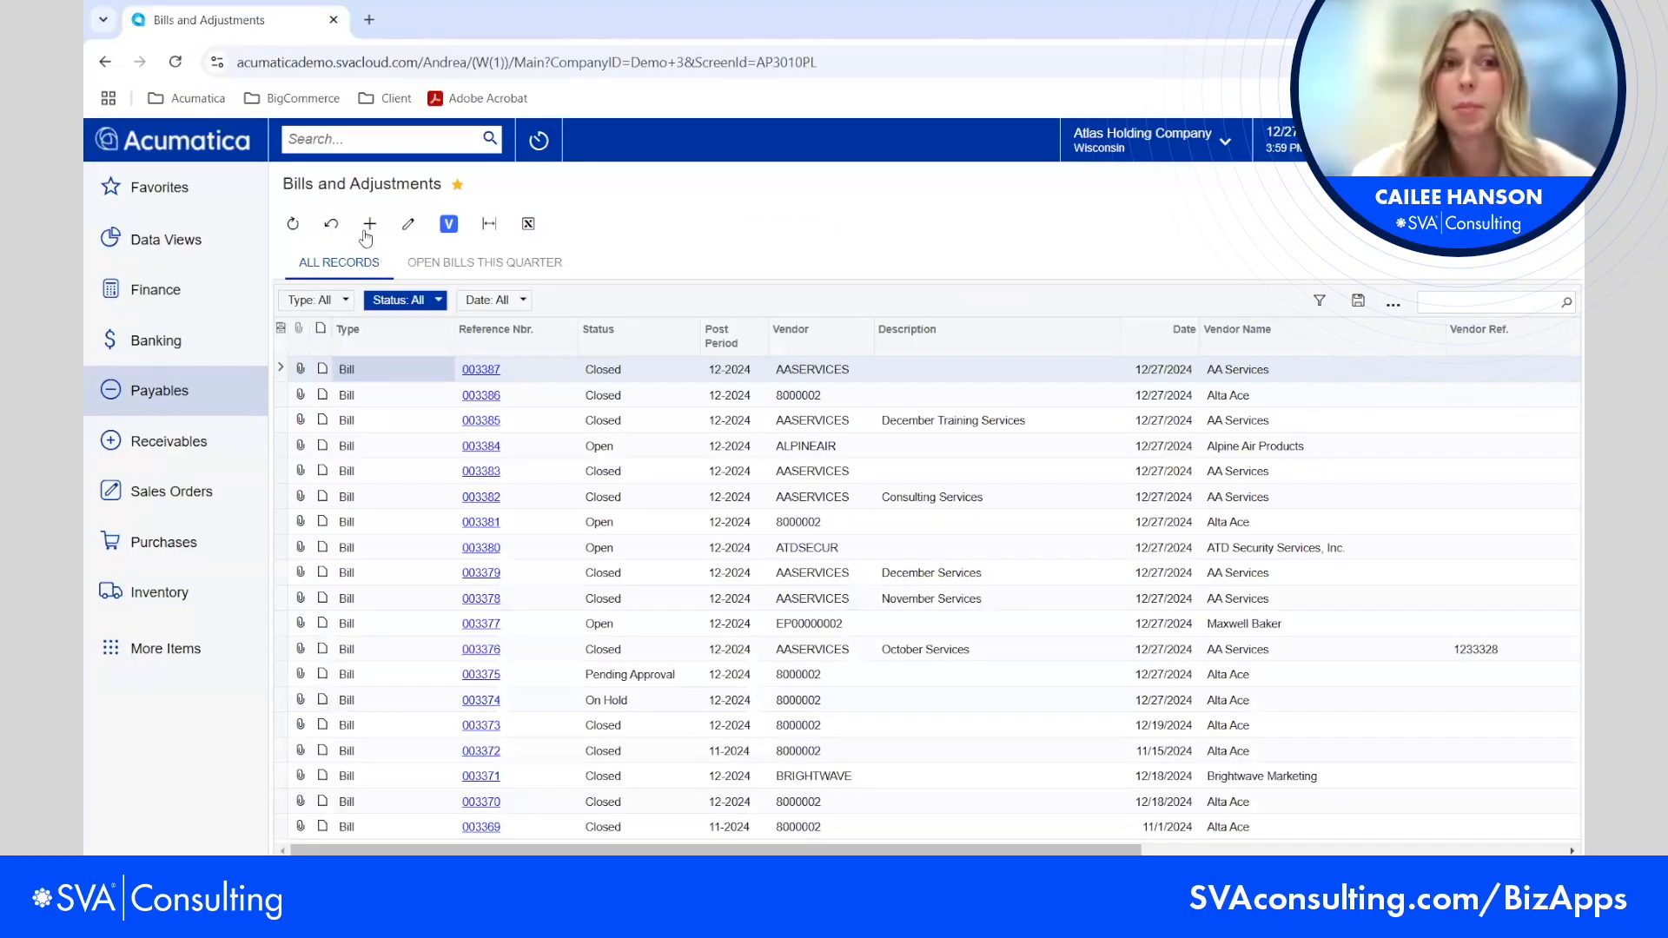
{"action": "left_click", "coordinate": [366, 230]}
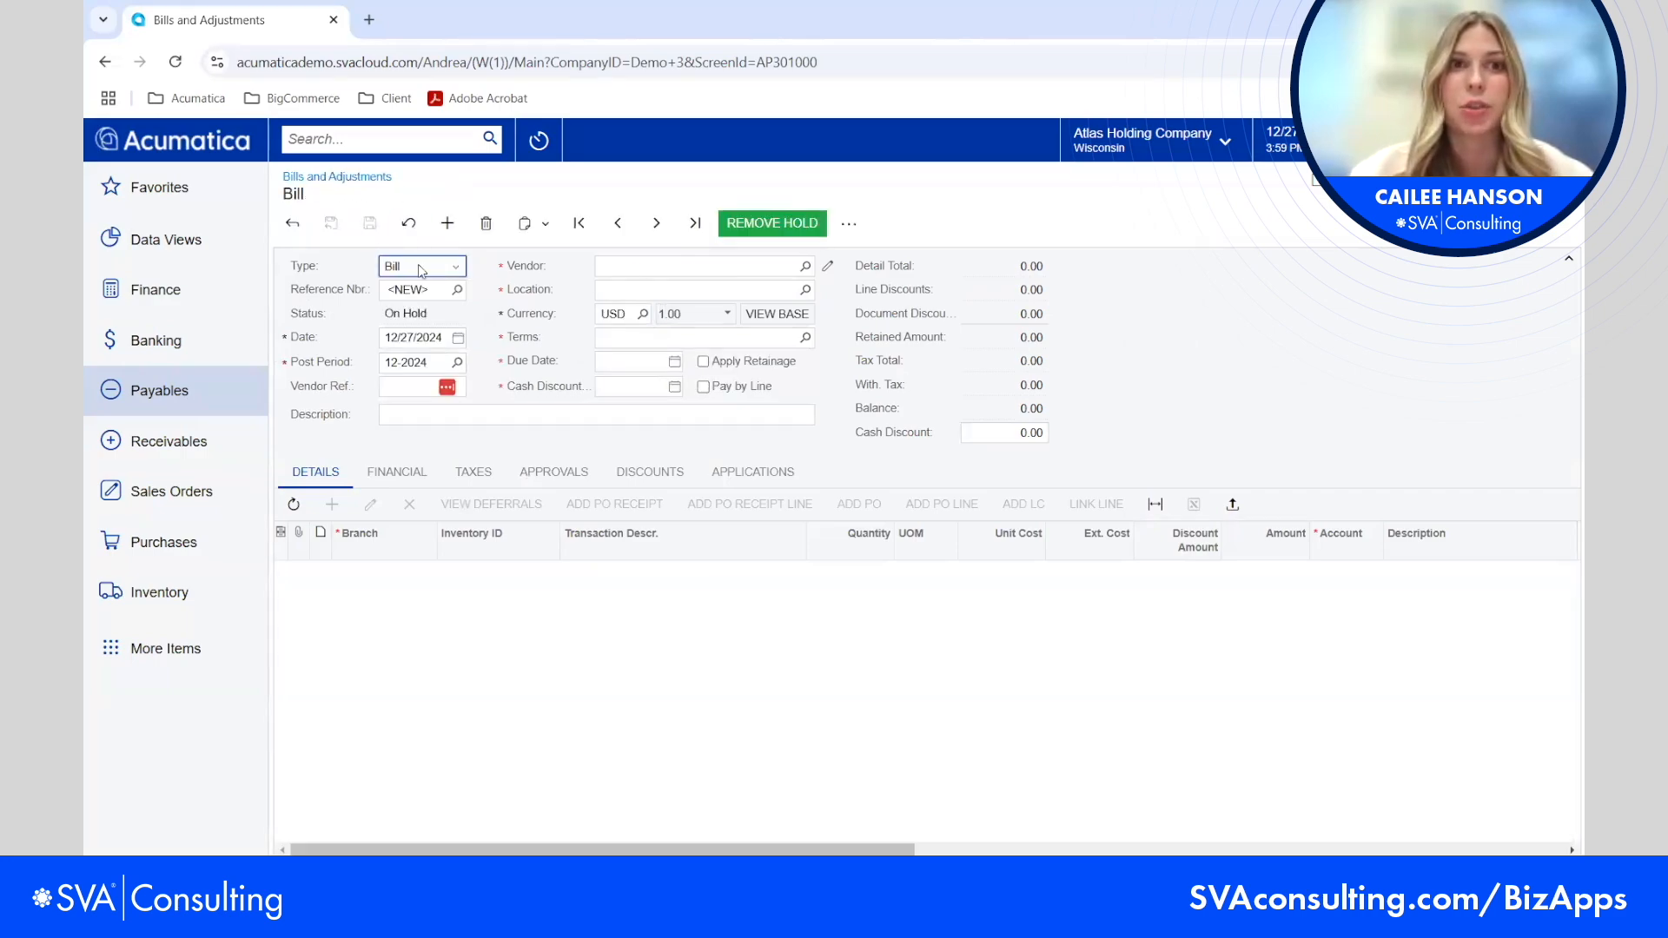
{"action": "left_click", "coordinate": [643, 268]}
{"action": "type", "text": "aaser"}
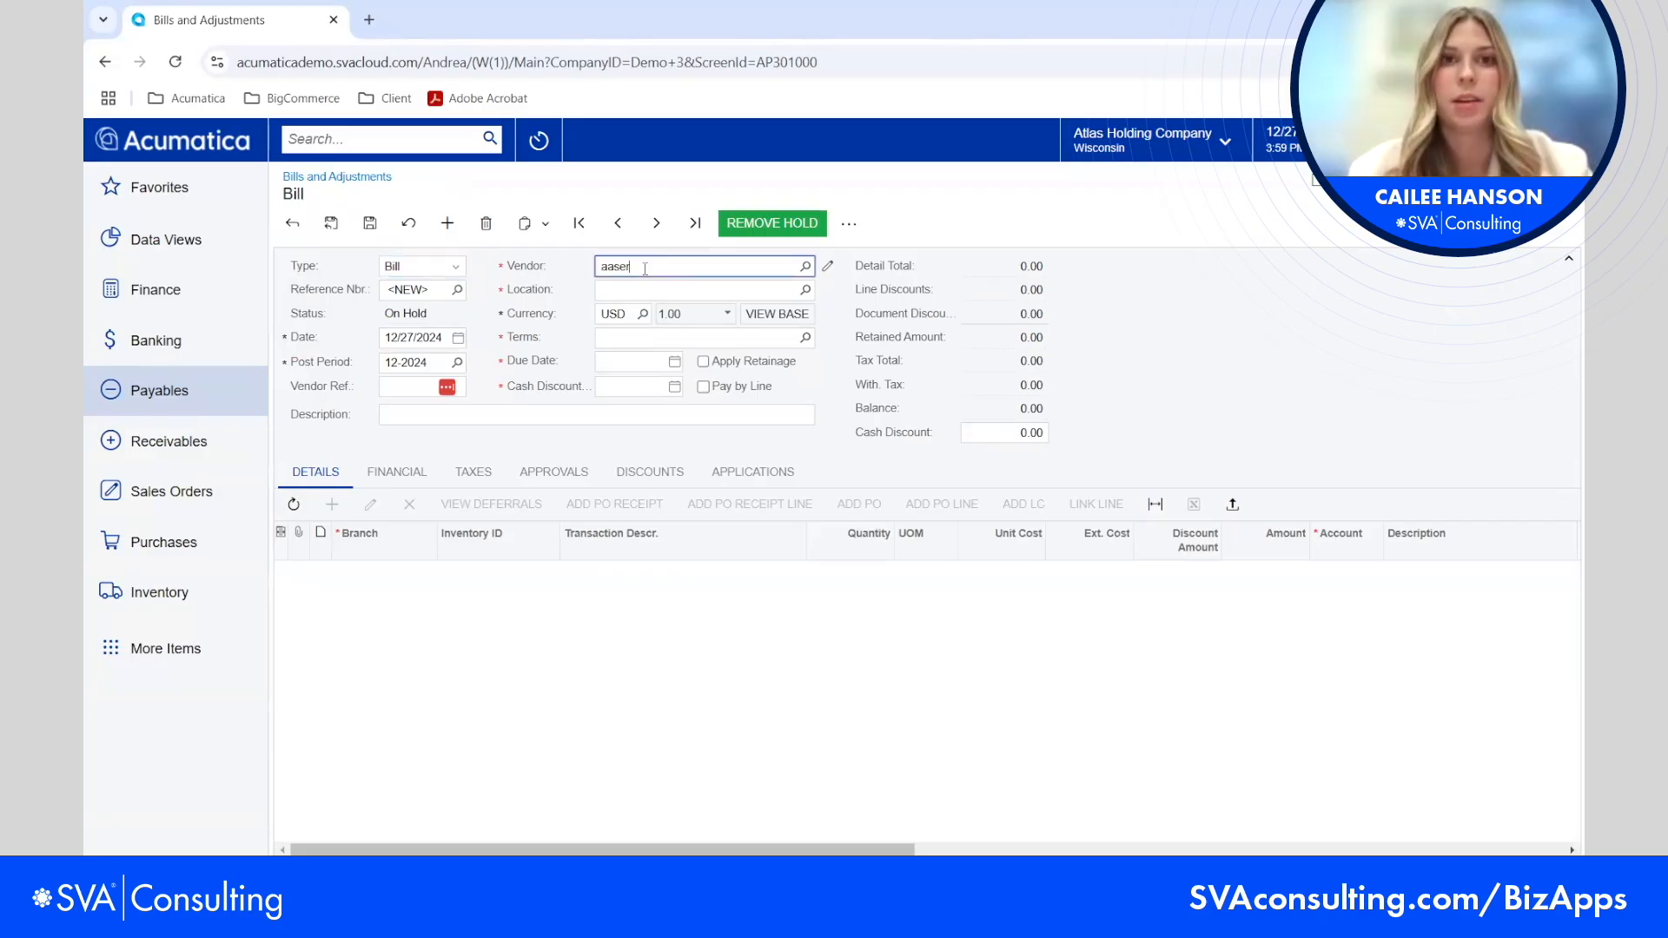
{"action": "left_click", "coordinate": [656, 285]}
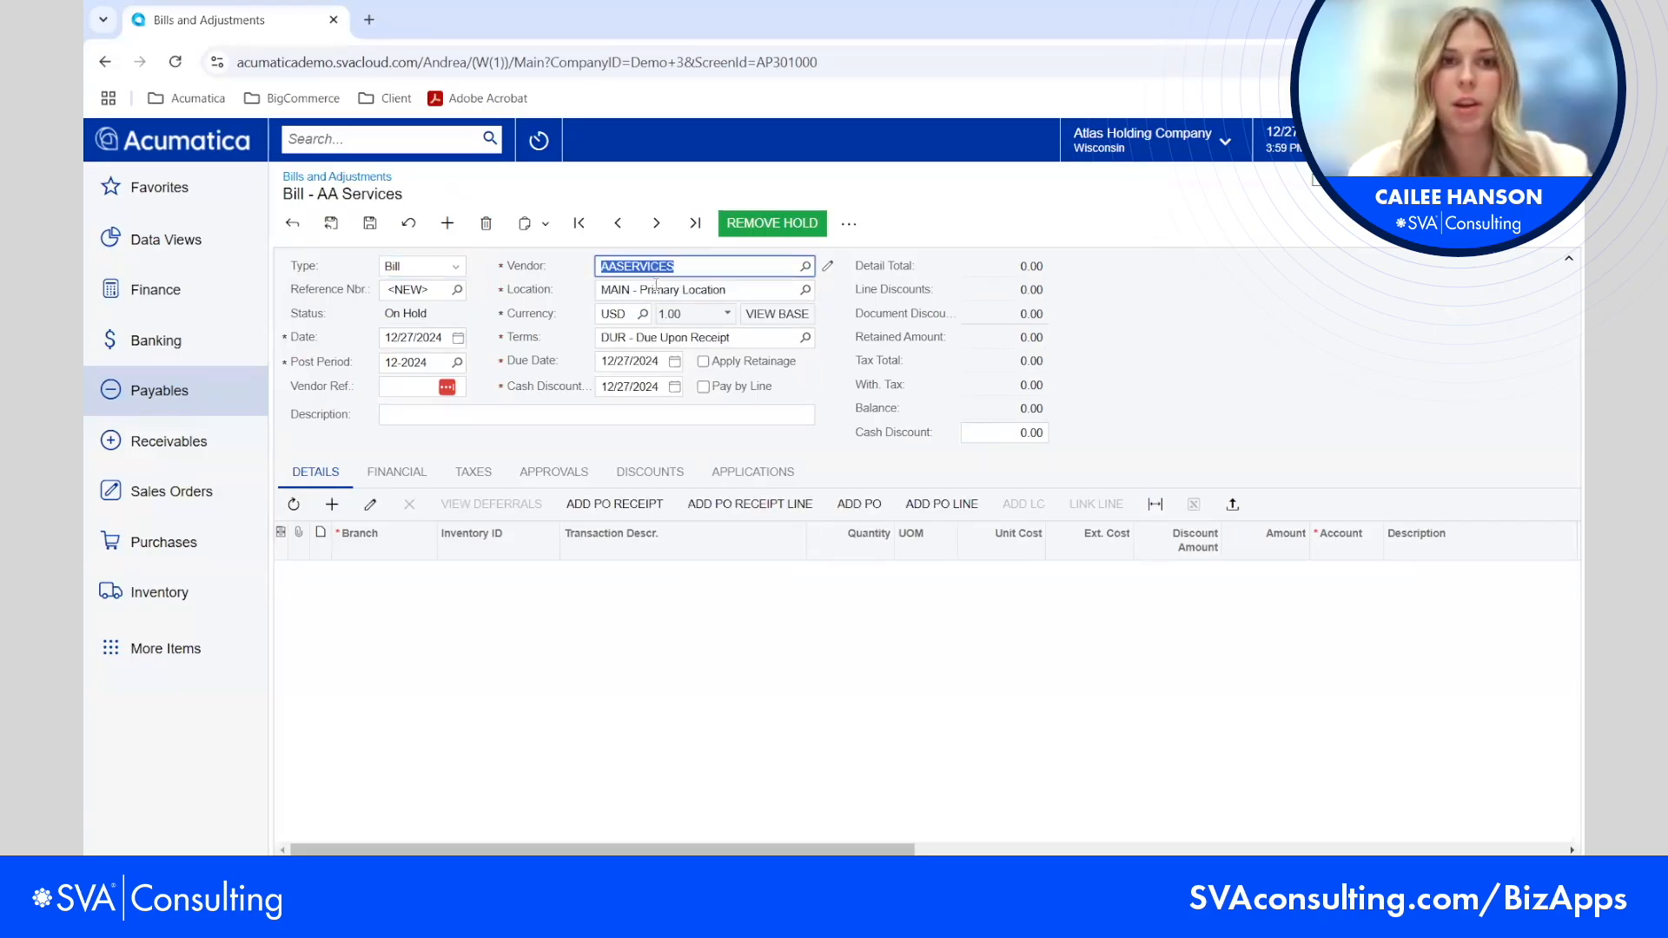
Add a "Consulting Services" line to the bill with quantity 20 and unit cost 50, and save the bill
{"action": "left_click", "coordinate": [332, 504]}
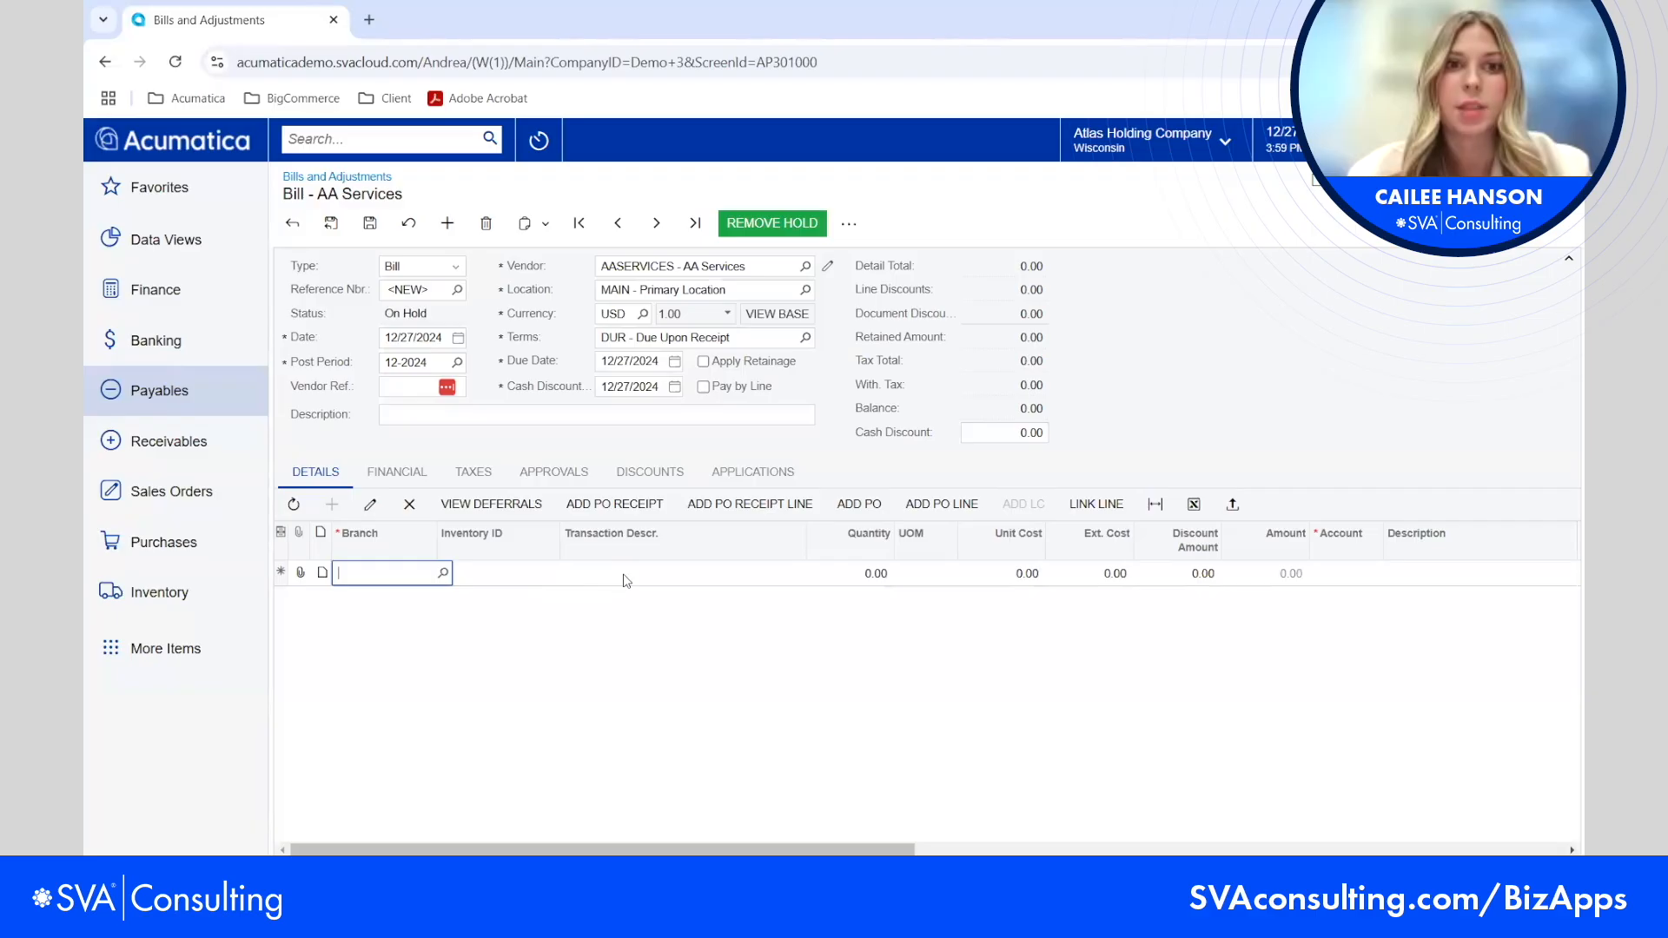
{"action": "left_click", "coordinate": [656, 573]}
{"action": "type", "text": "Consulting Services"}
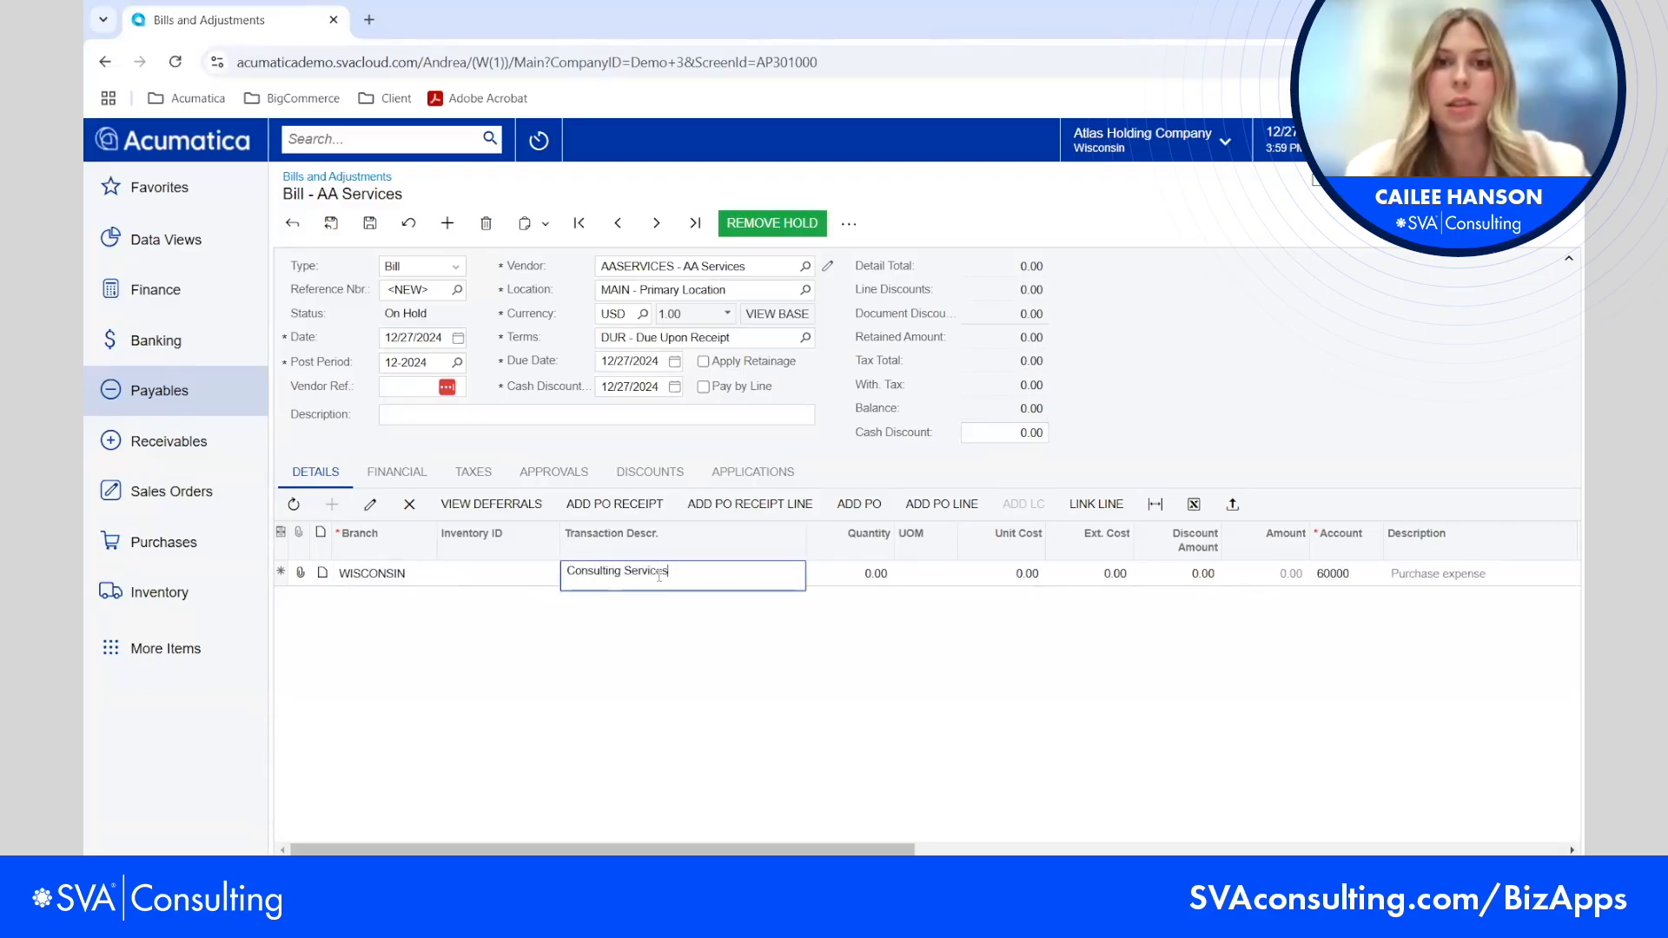
{"action": "left_click", "coordinate": [864, 574]}
{"action": "type", "text": "20"}
{"action": "left_click", "coordinate": [959, 576]}
{"action": "type", "text": "50"}
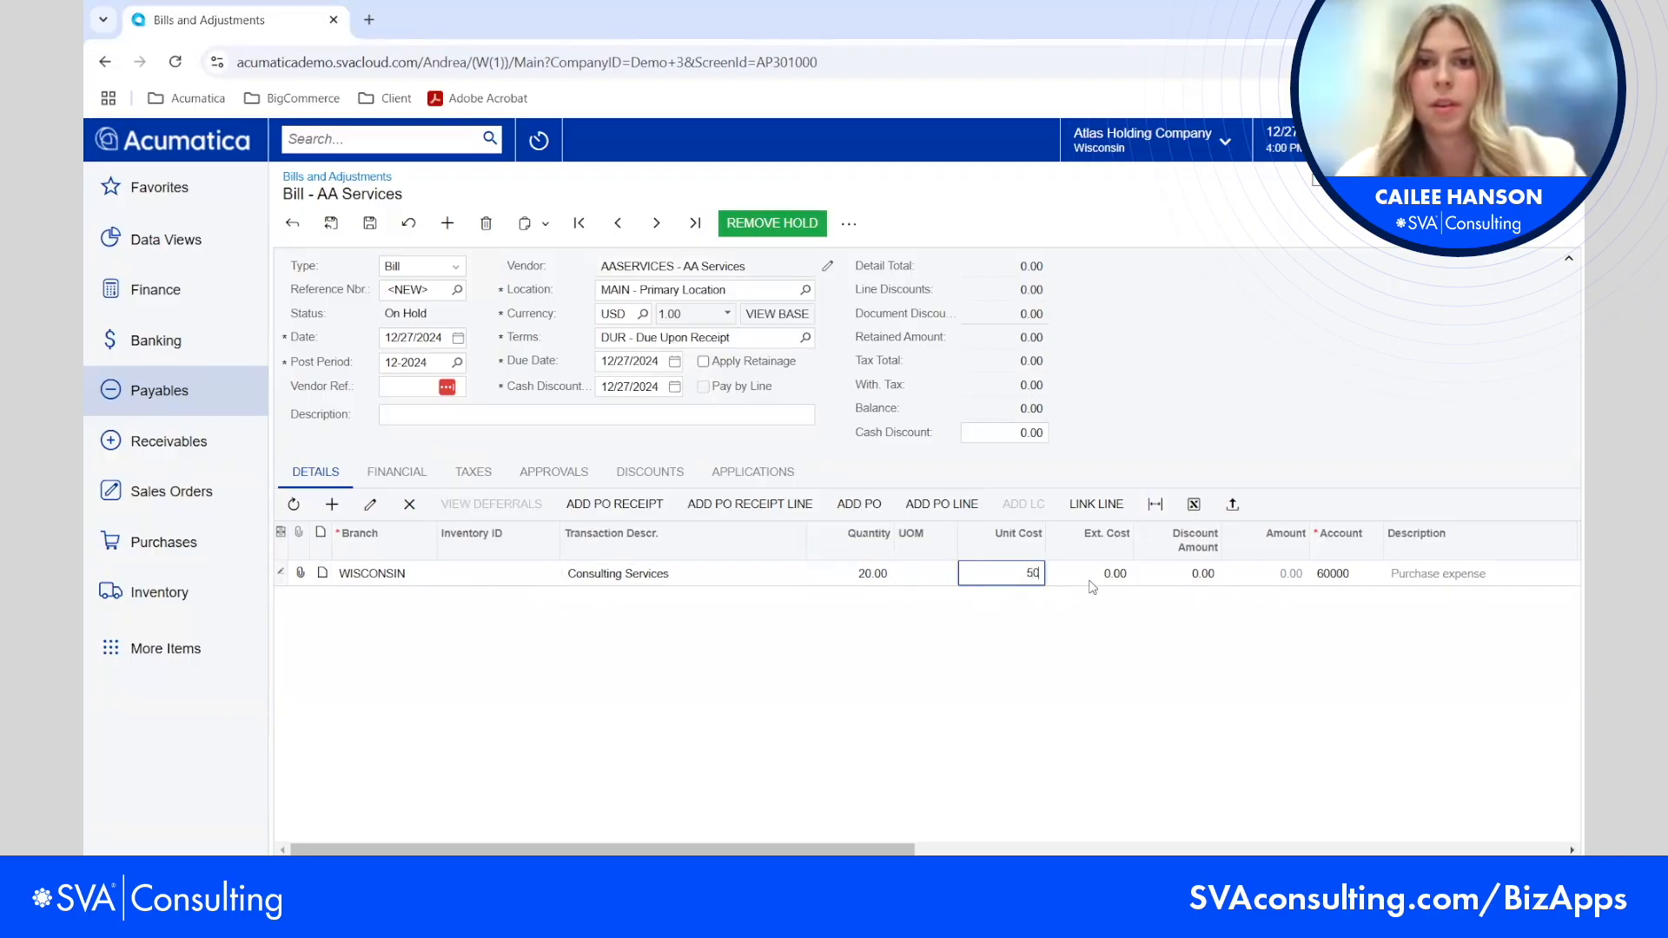
{"action": "left_click", "coordinate": [360, 225]}
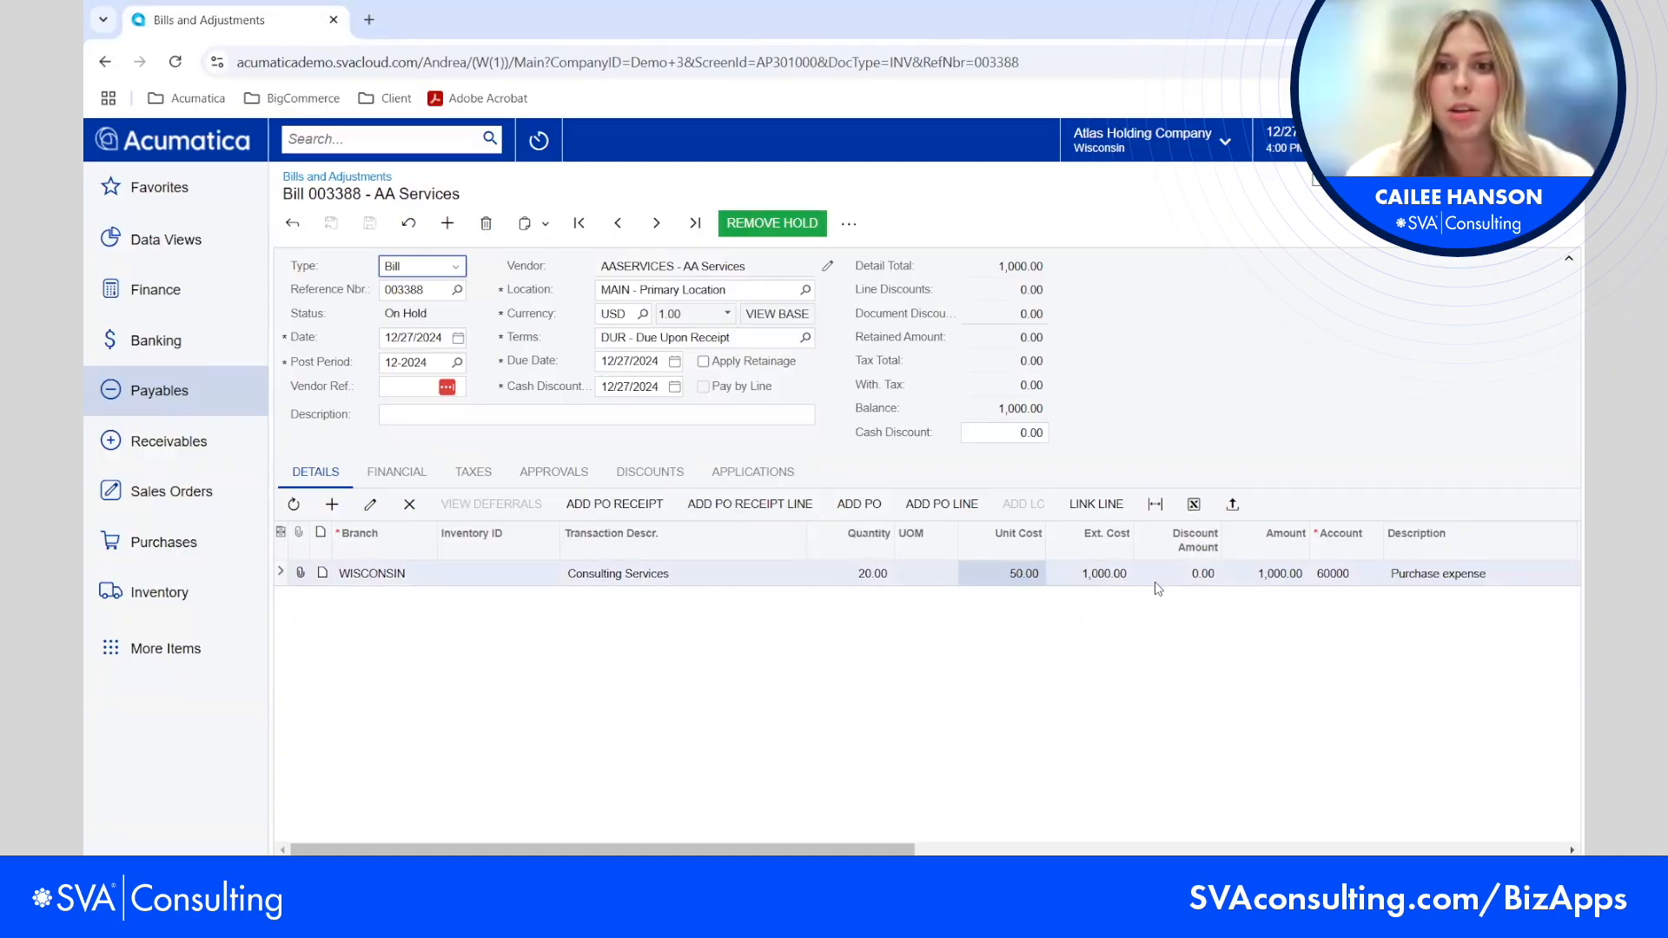
Automatically apply the vendor's open prepayment to the bill
{"action": "left_click", "coordinate": [737, 470]}
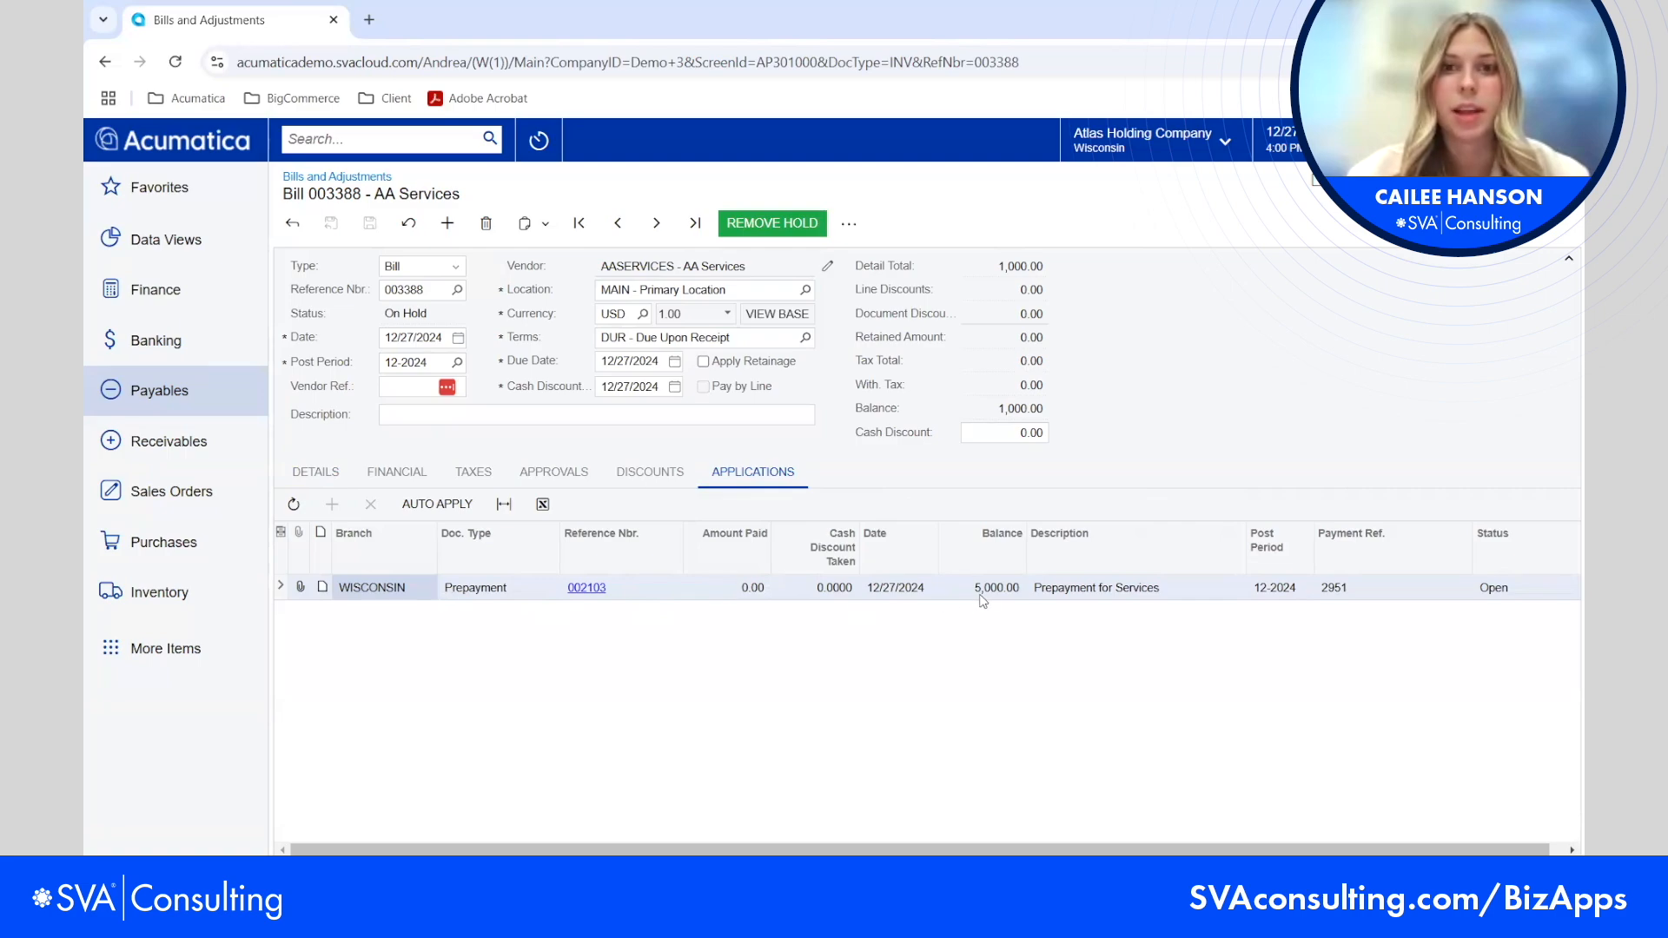
{"action": "left_click", "coordinate": [454, 590]}
{"action": "left_click", "coordinate": [435, 504]}
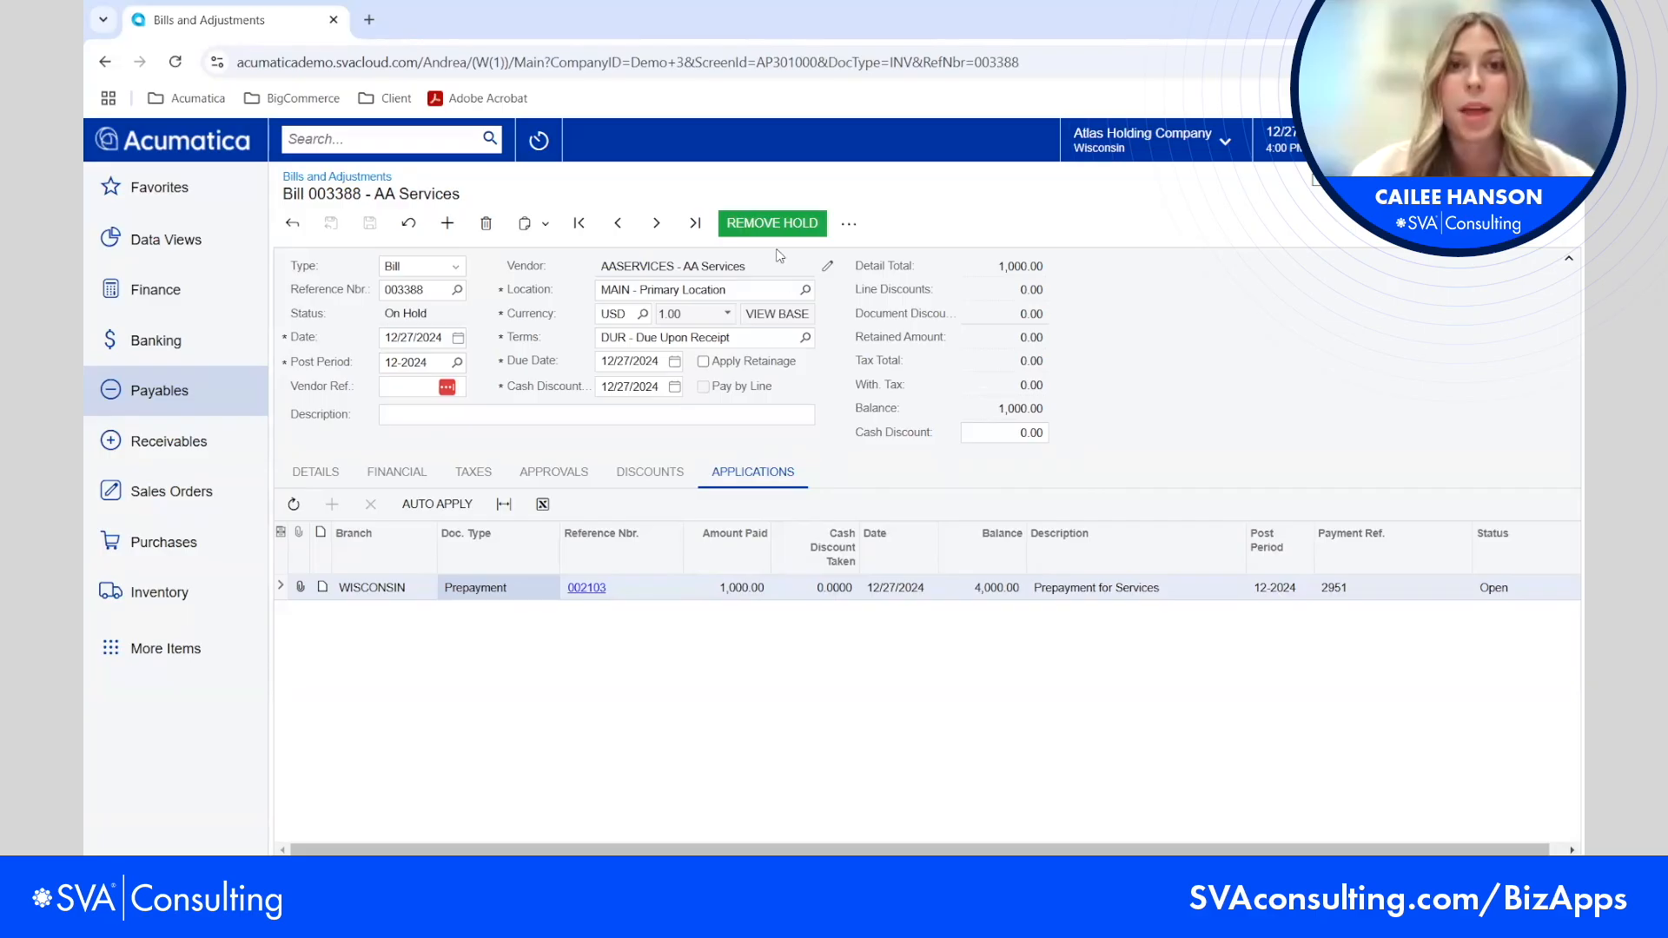
Take the bill off hold and release it, and open the applied prepayment from its applications
{"action": "left_click", "coordinate": [771, 223]}
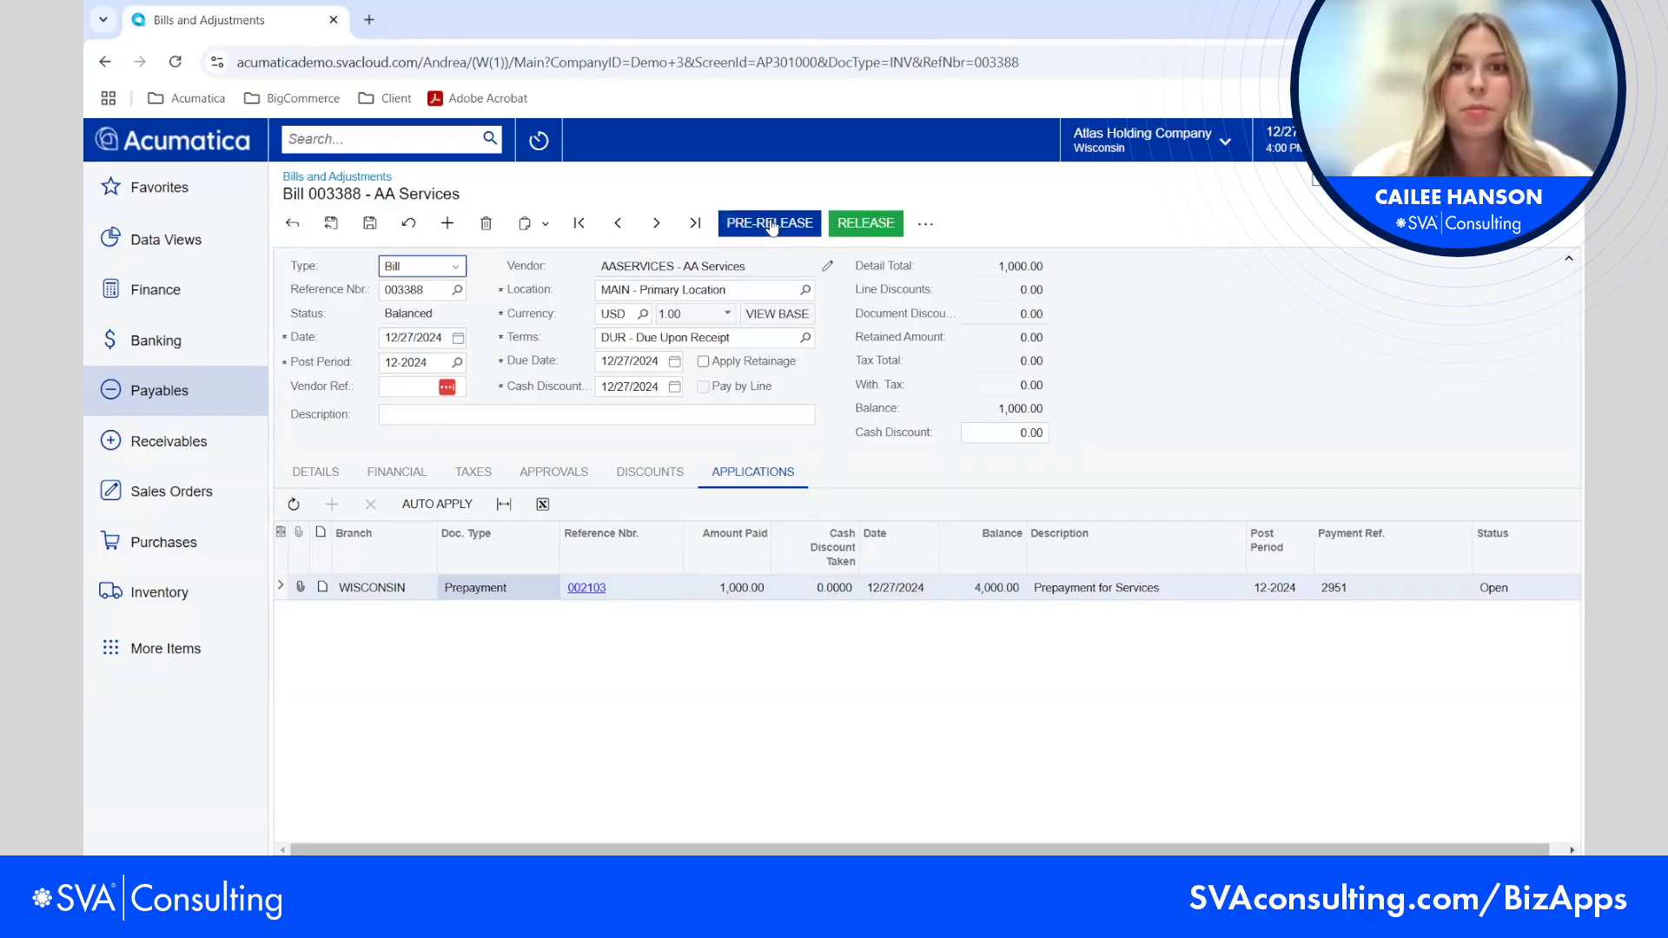
{"action": "left_click", "coordinate": [865, 224]}
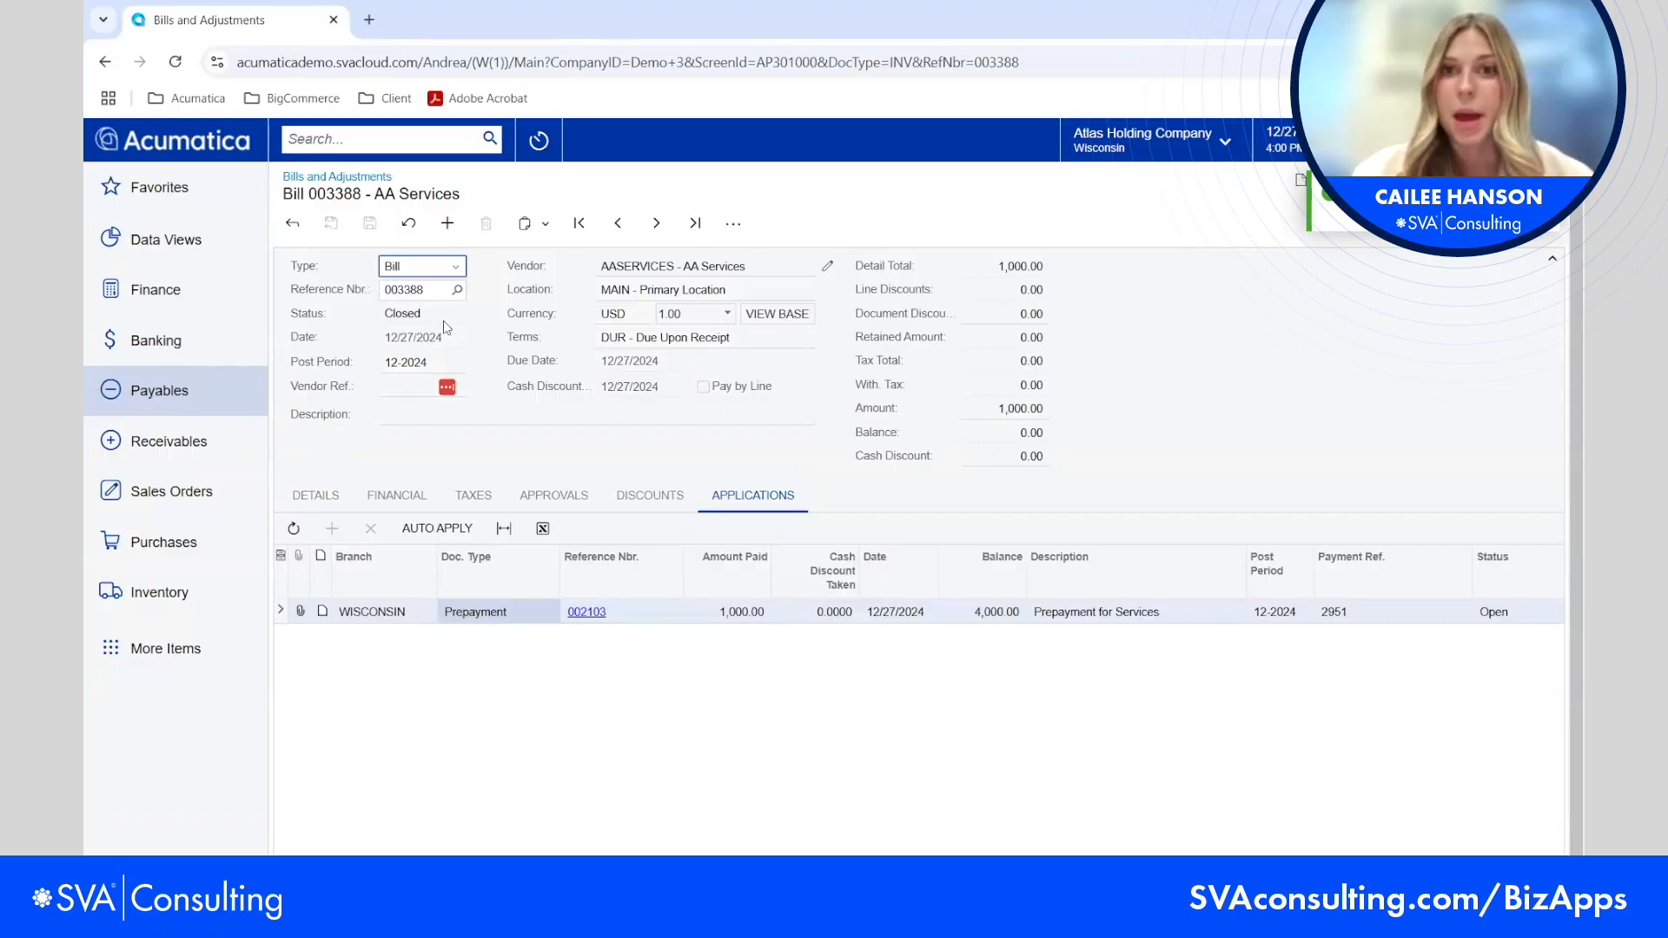
{"action": "left_click", "coordinate": [584, 612]}
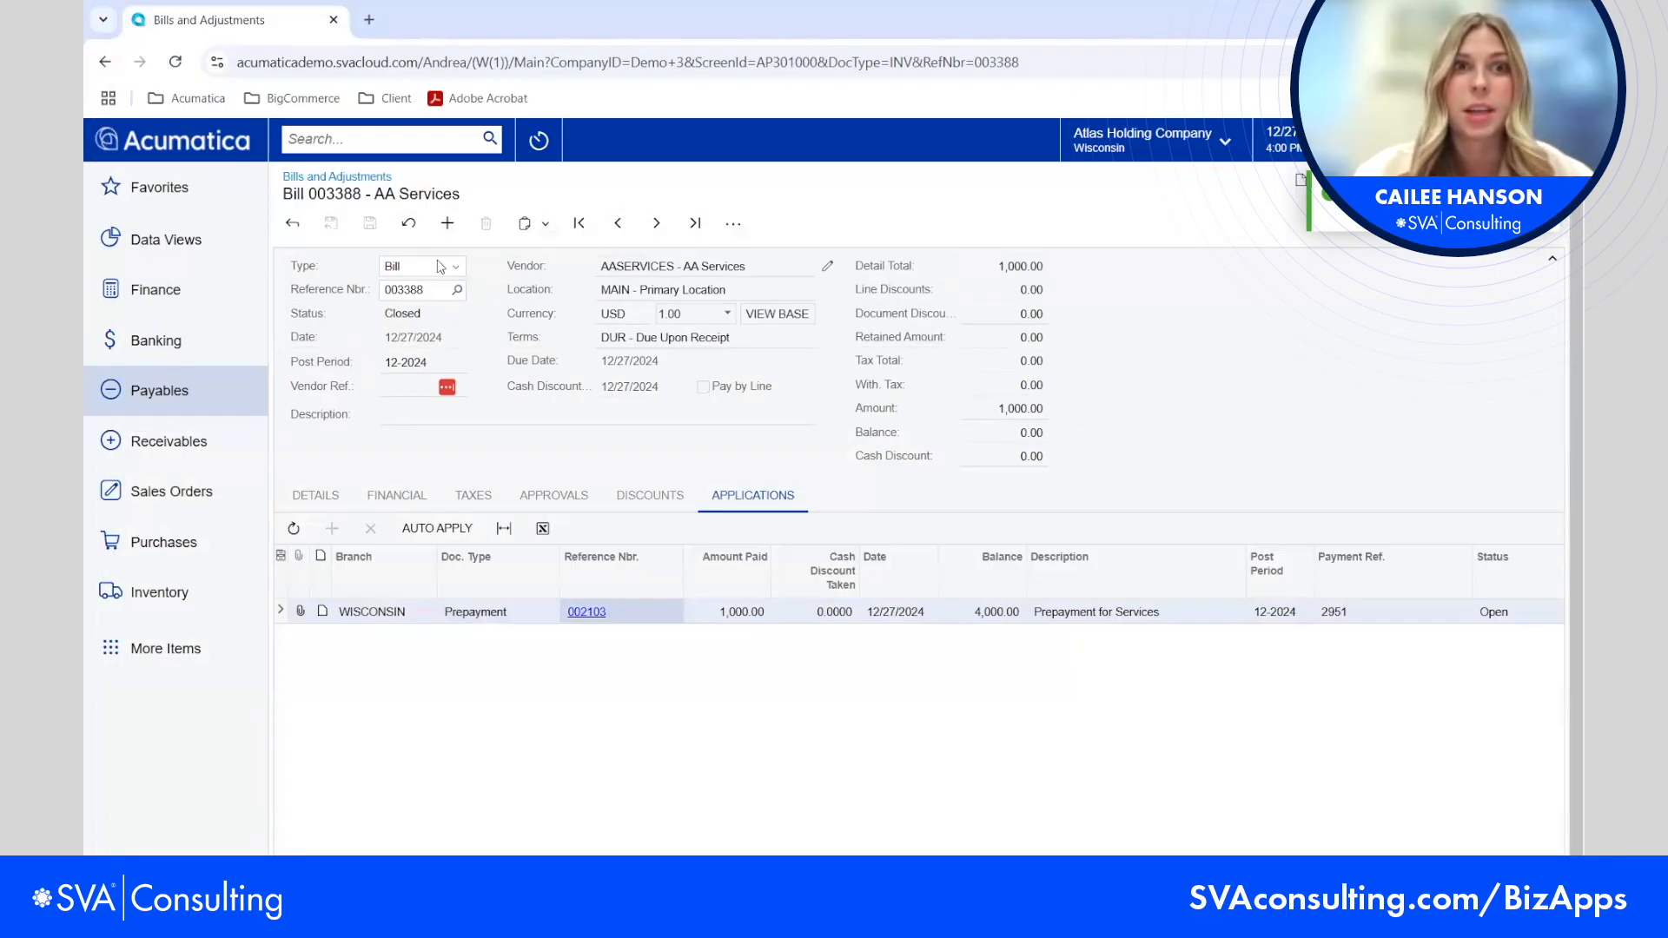
Start another new bill and set AASERVICES - AA Services as its vendor
{"action": "left_click", "coordinate": [447, 224]}
{"action": "left_click", "coordinate": [623, 271]}
{"action": "type", "text": "aa"}
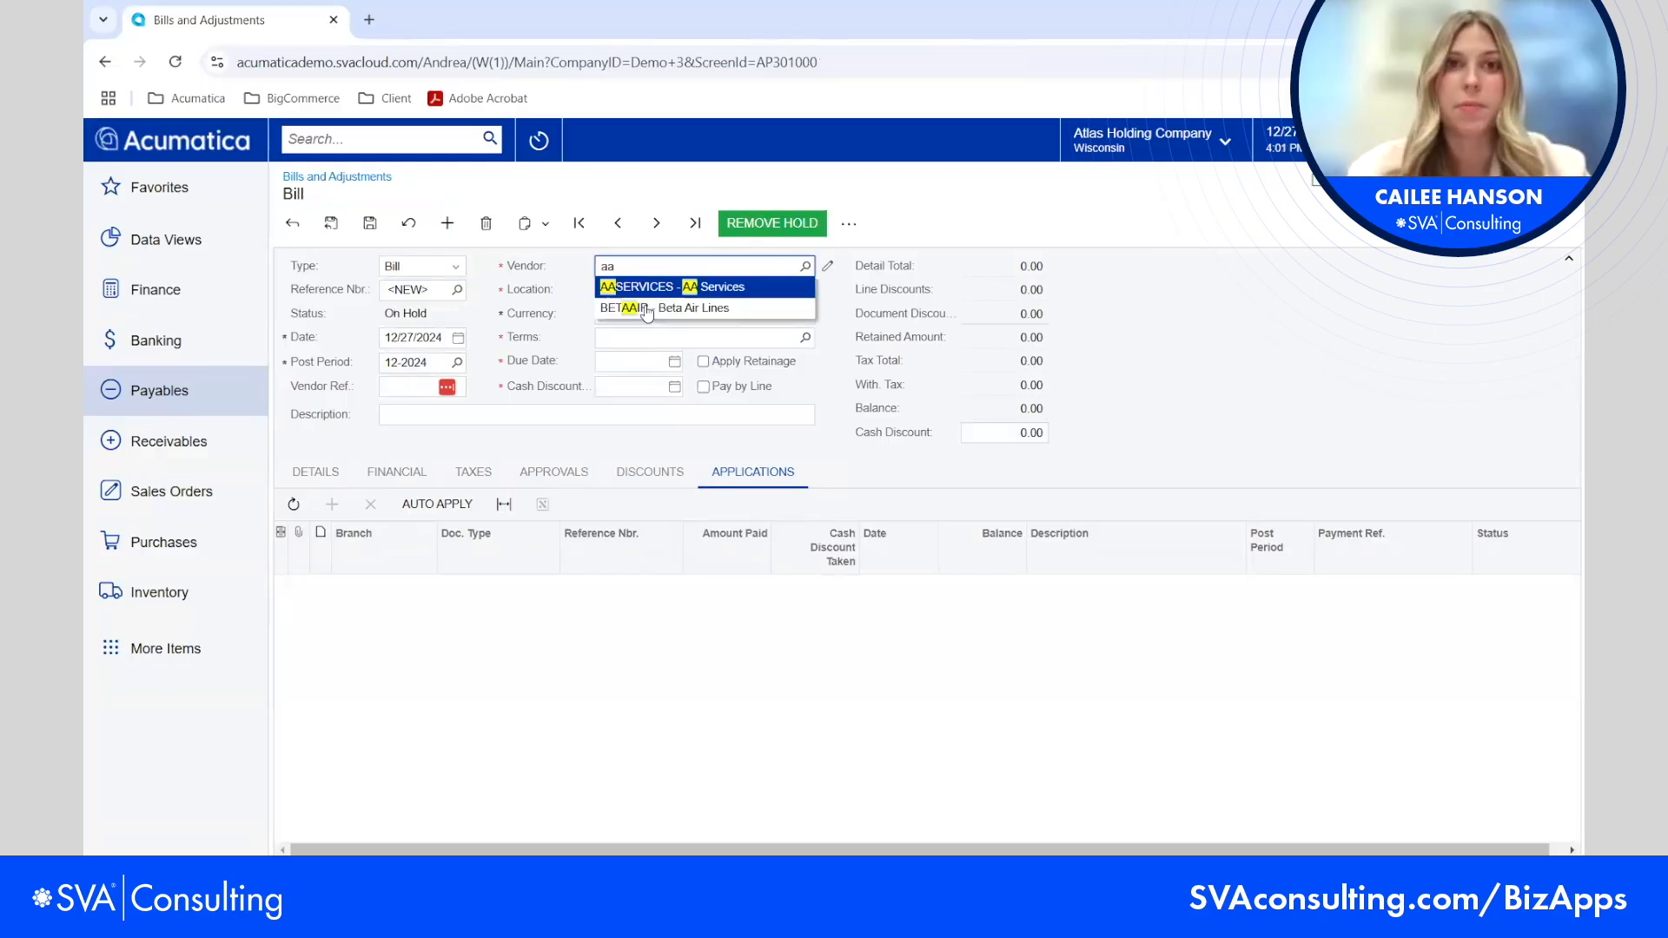
{"action": "left_click", "coordinate": [654, 288]}
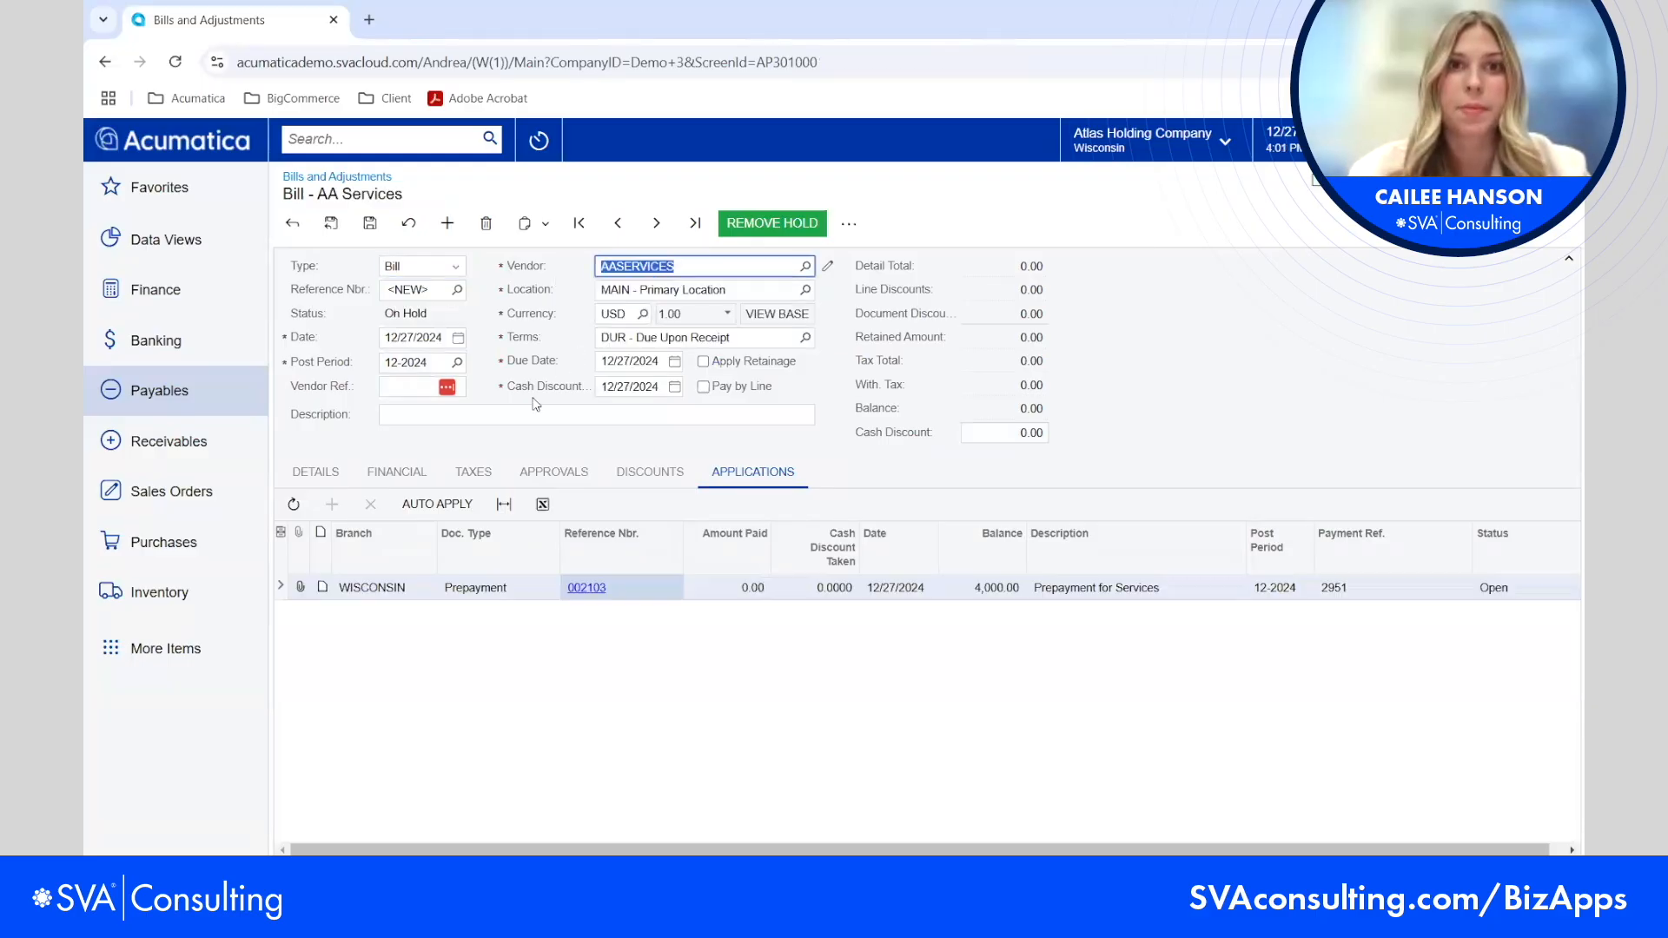
Add a "Consulting Services" detail line with an extended cost of 4,000.00 to the bill, and save the bill
{"action": "left_click", "coordinate": [319, 468]}
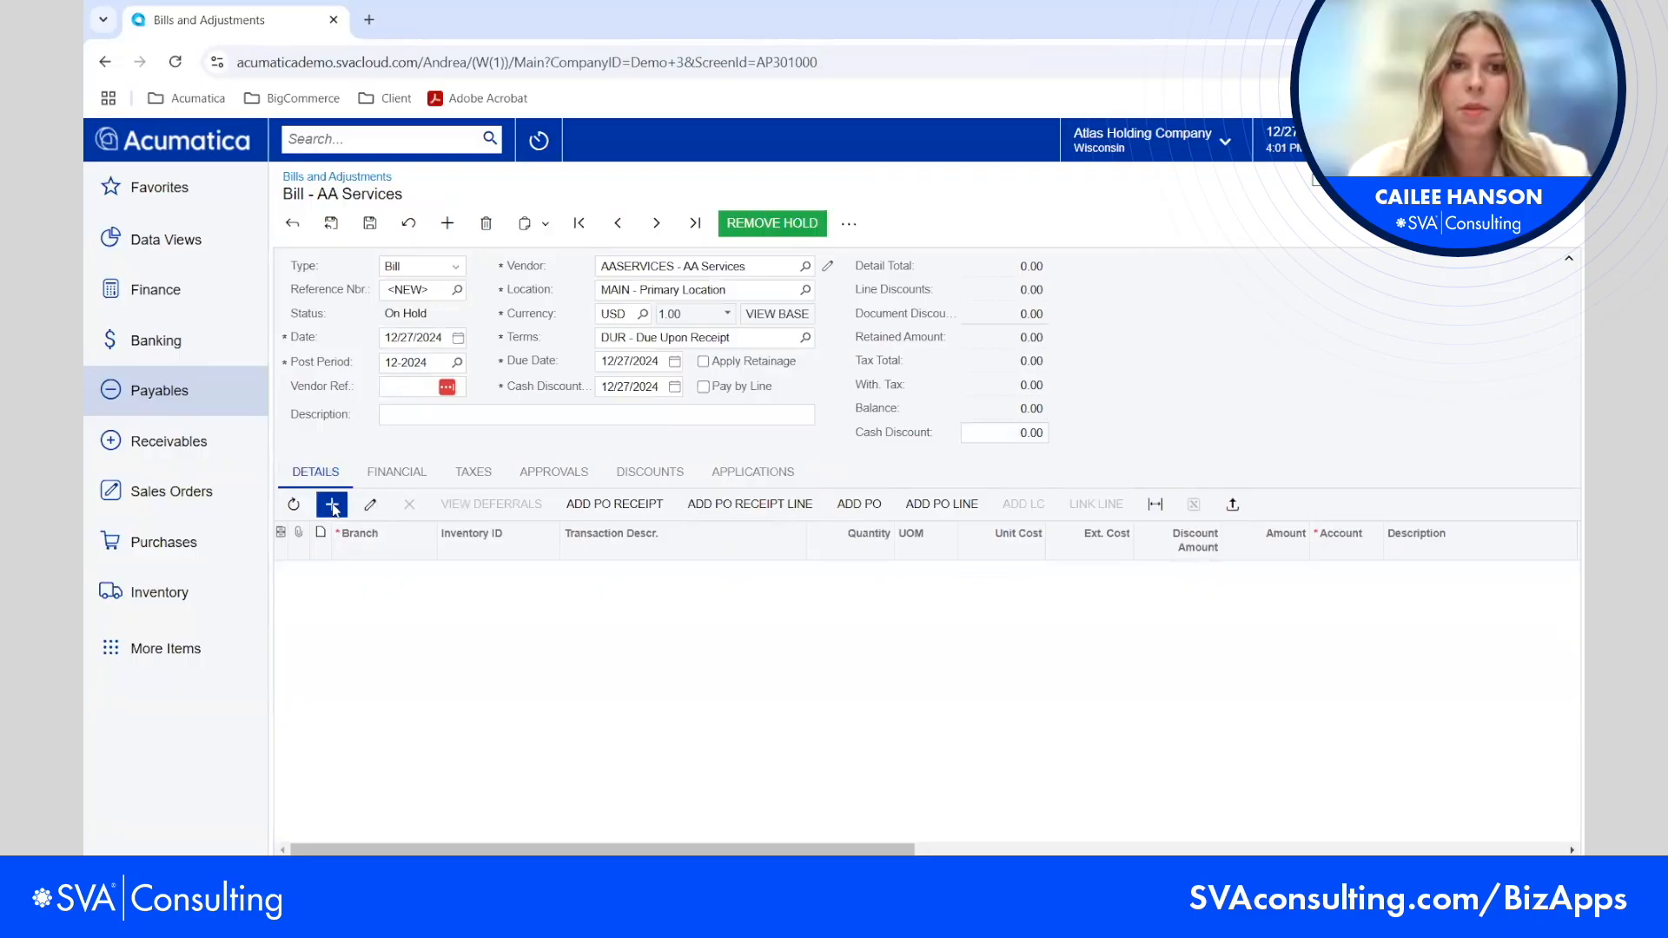
{"action": "left_click", "coordinate": [331, 504]}
{"action": "left_click", "coordinate": [605, 575]}
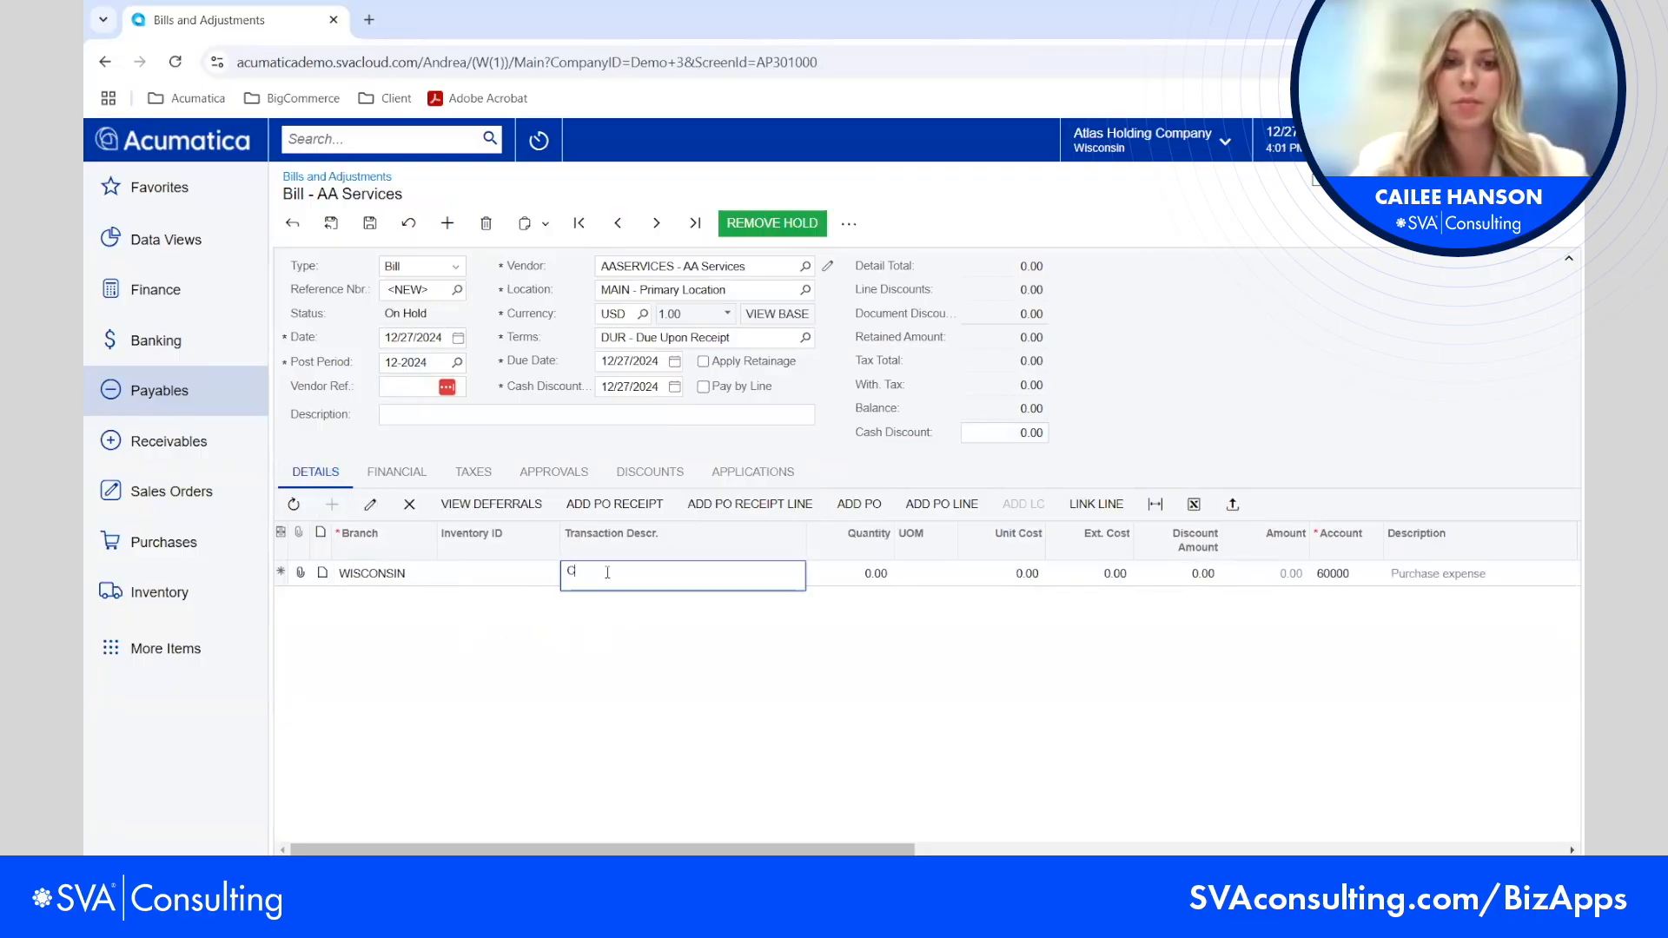
{"action": "type", "text": "Consulting Services"}
{"action": "key", "text": "Tab"}
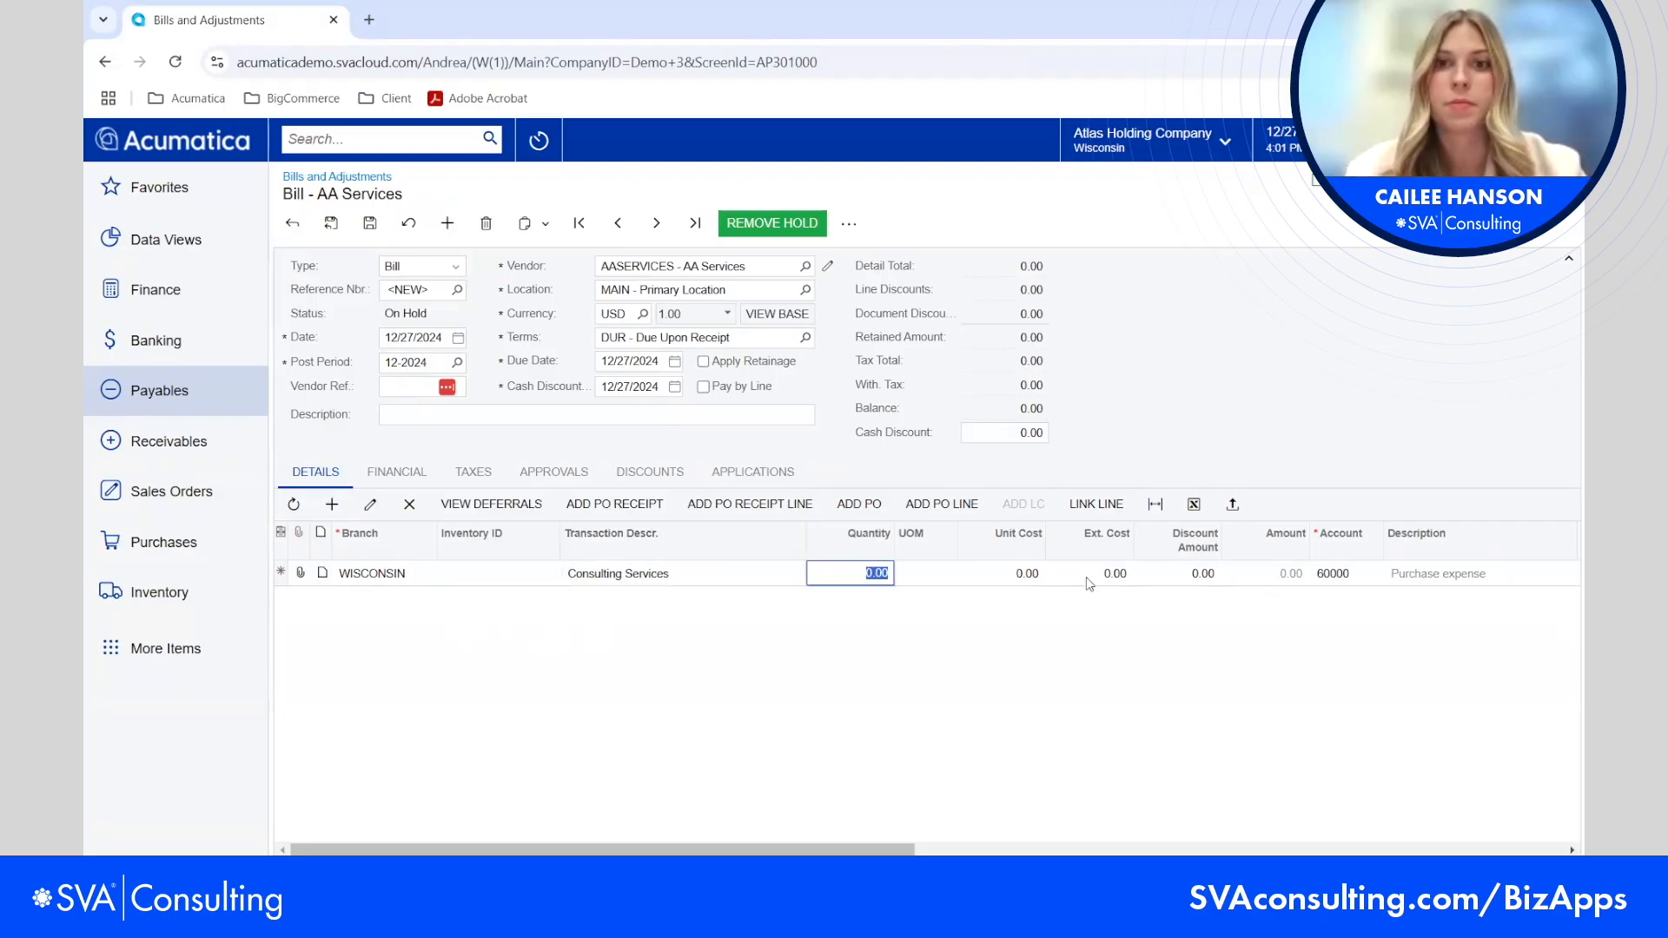
{"action": "left_click", "coordinate": [1101, 576]}
{"action": "type", "text": "4000"}
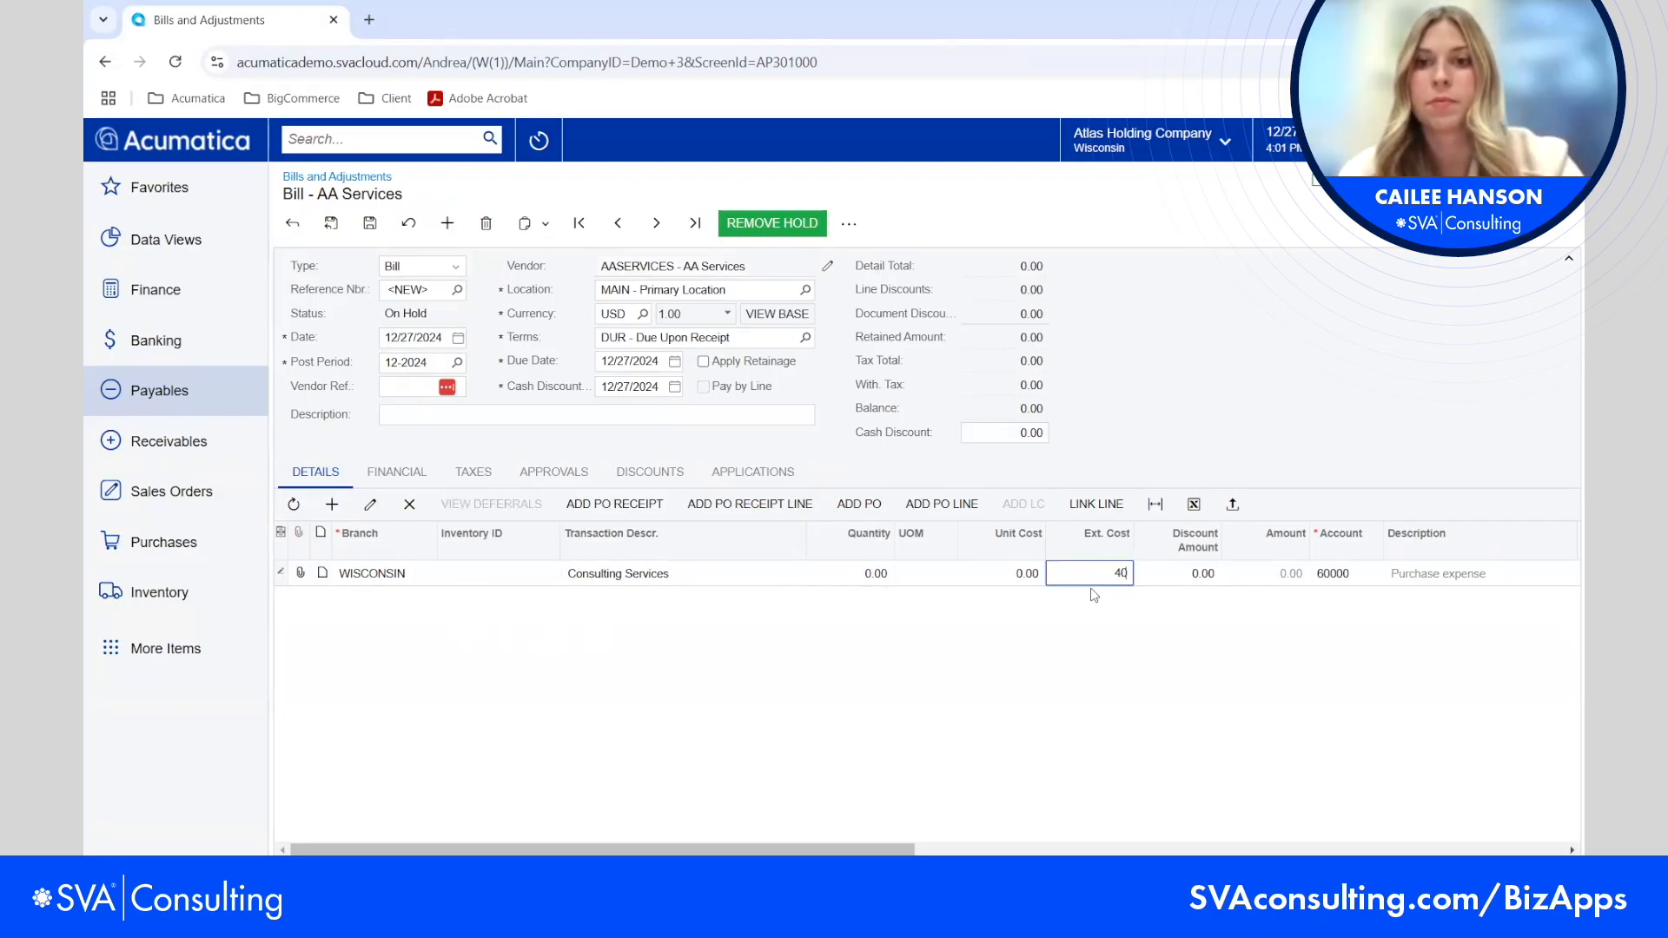
{"action": "left_click", "coordinate": [365, 223]}
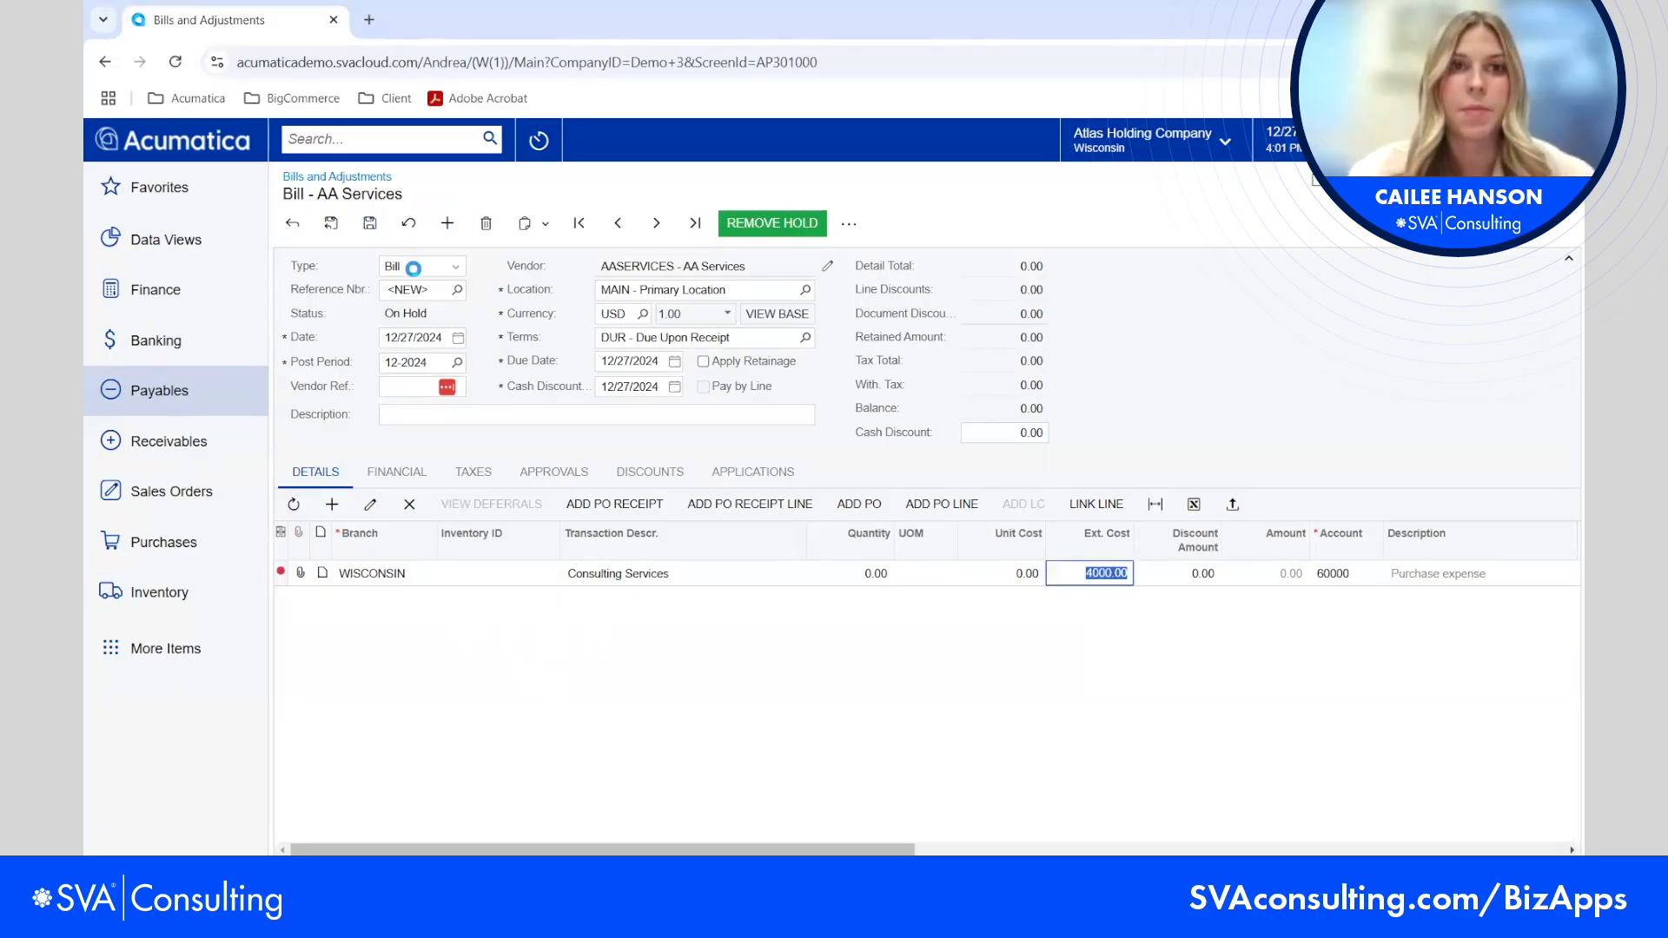
Automatically apply the vendor's open prepayment to the 4,000.00 bill, and take the bill off hold and release it
{"action": "left_click", "coordinate": [756, 475]}
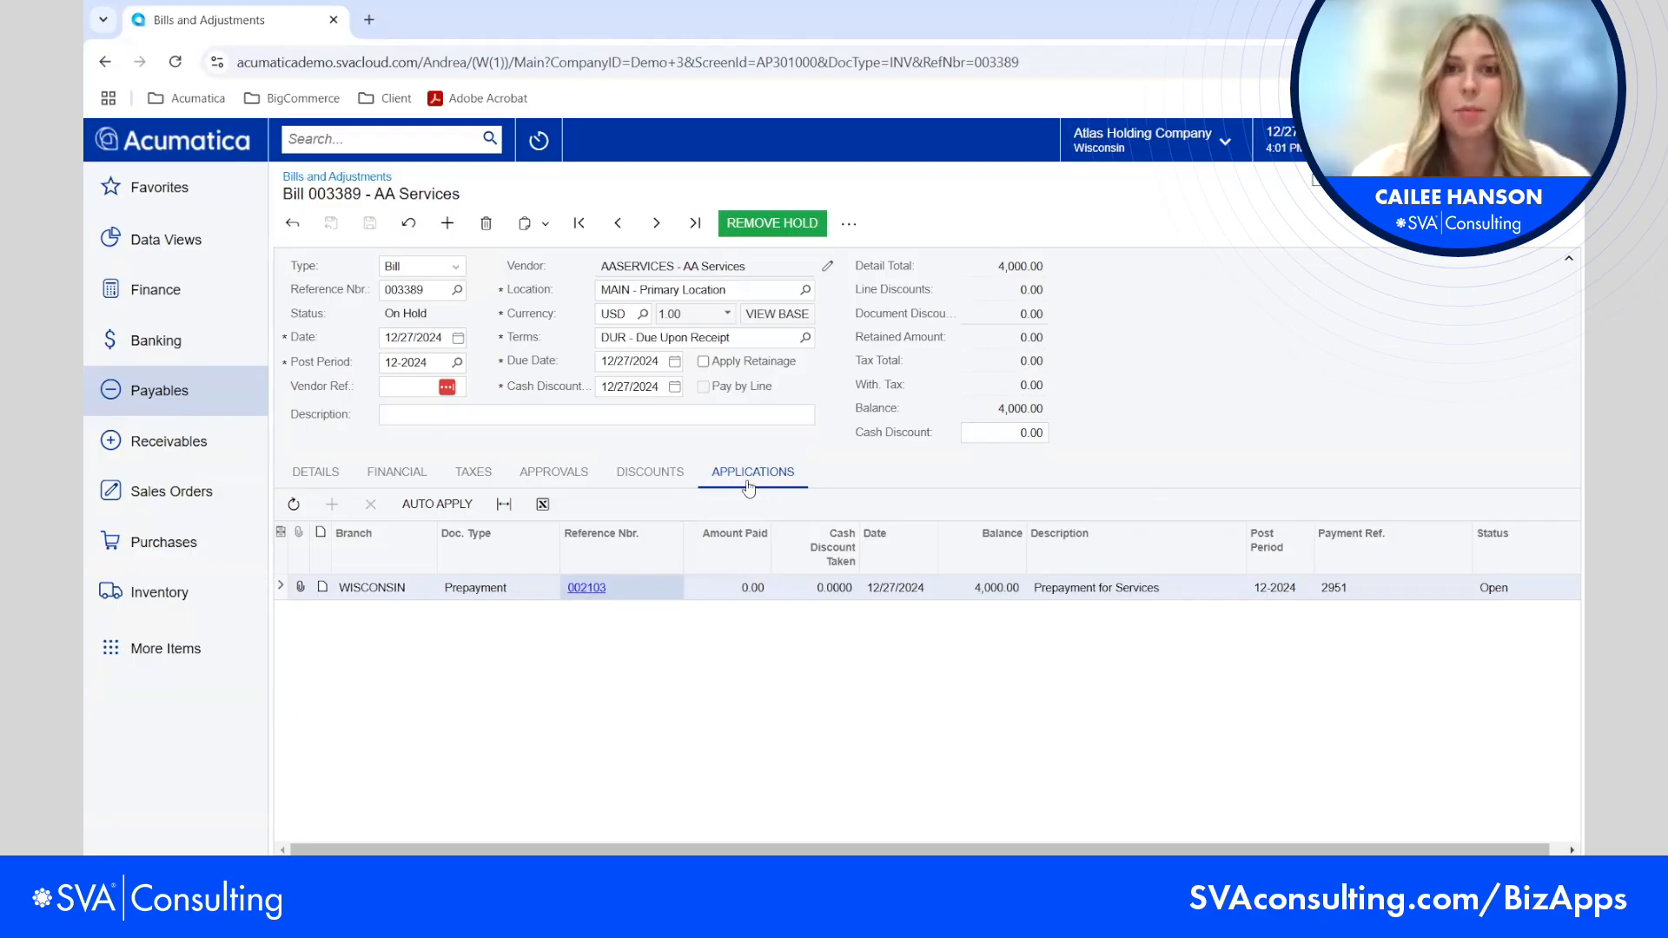
{"action": "left_click", "coordinate": [544, 592]}
{"action": "left_click", "coordinate": [437, 506]}
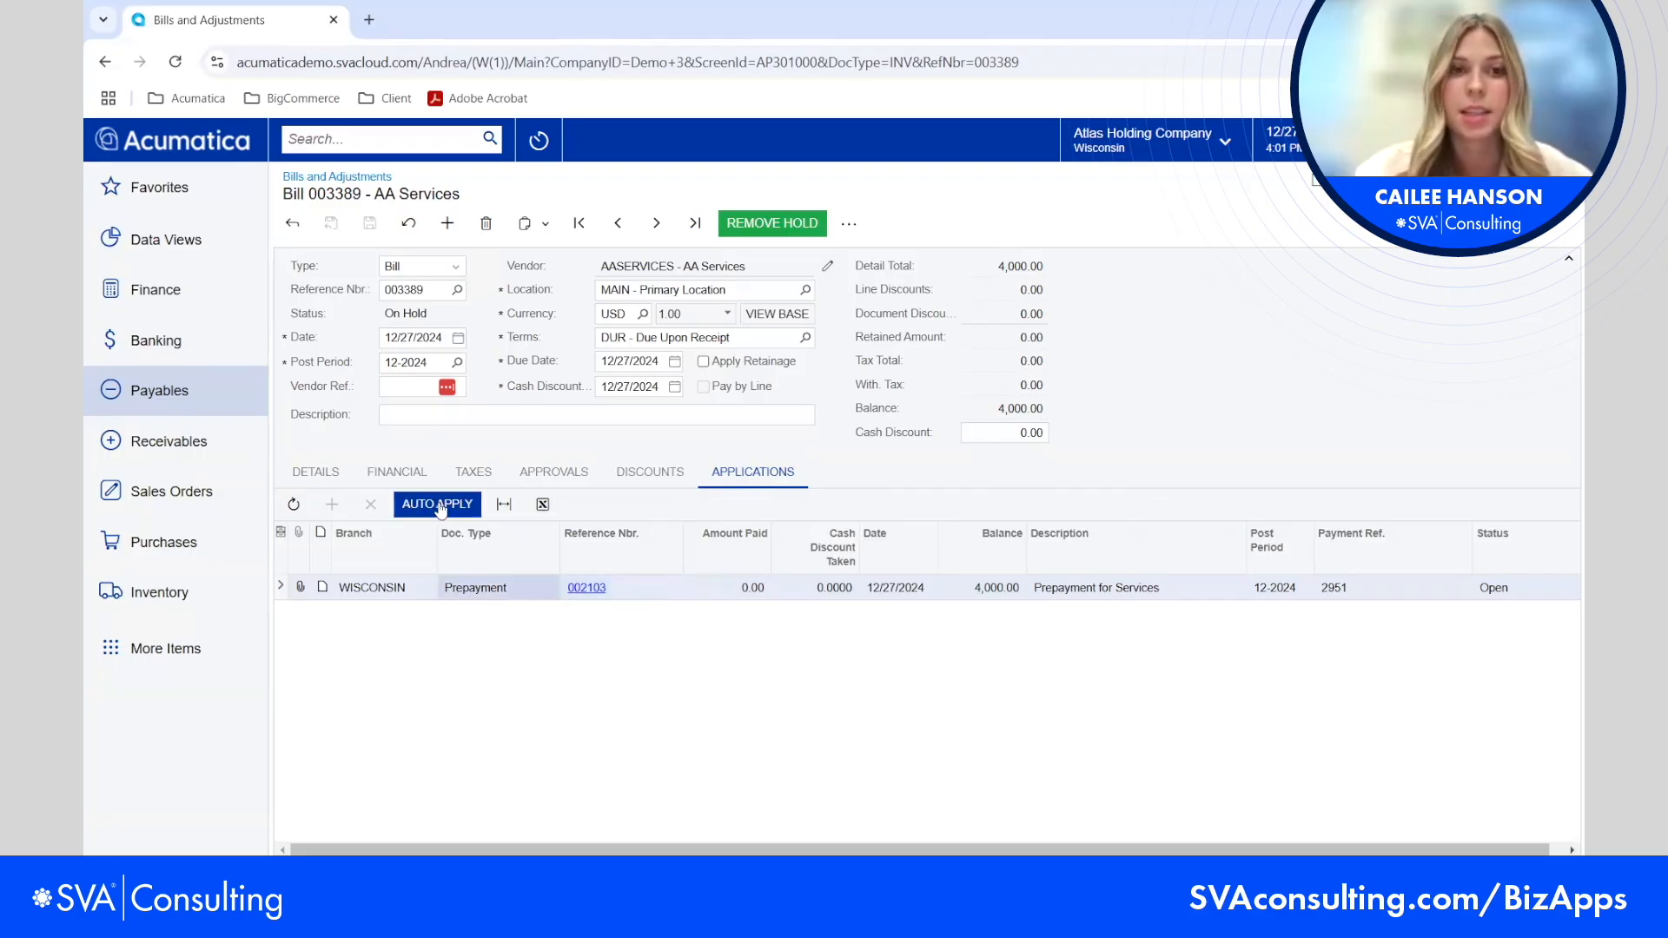
{"action": "left_click", "coordinate": [438, 507]}
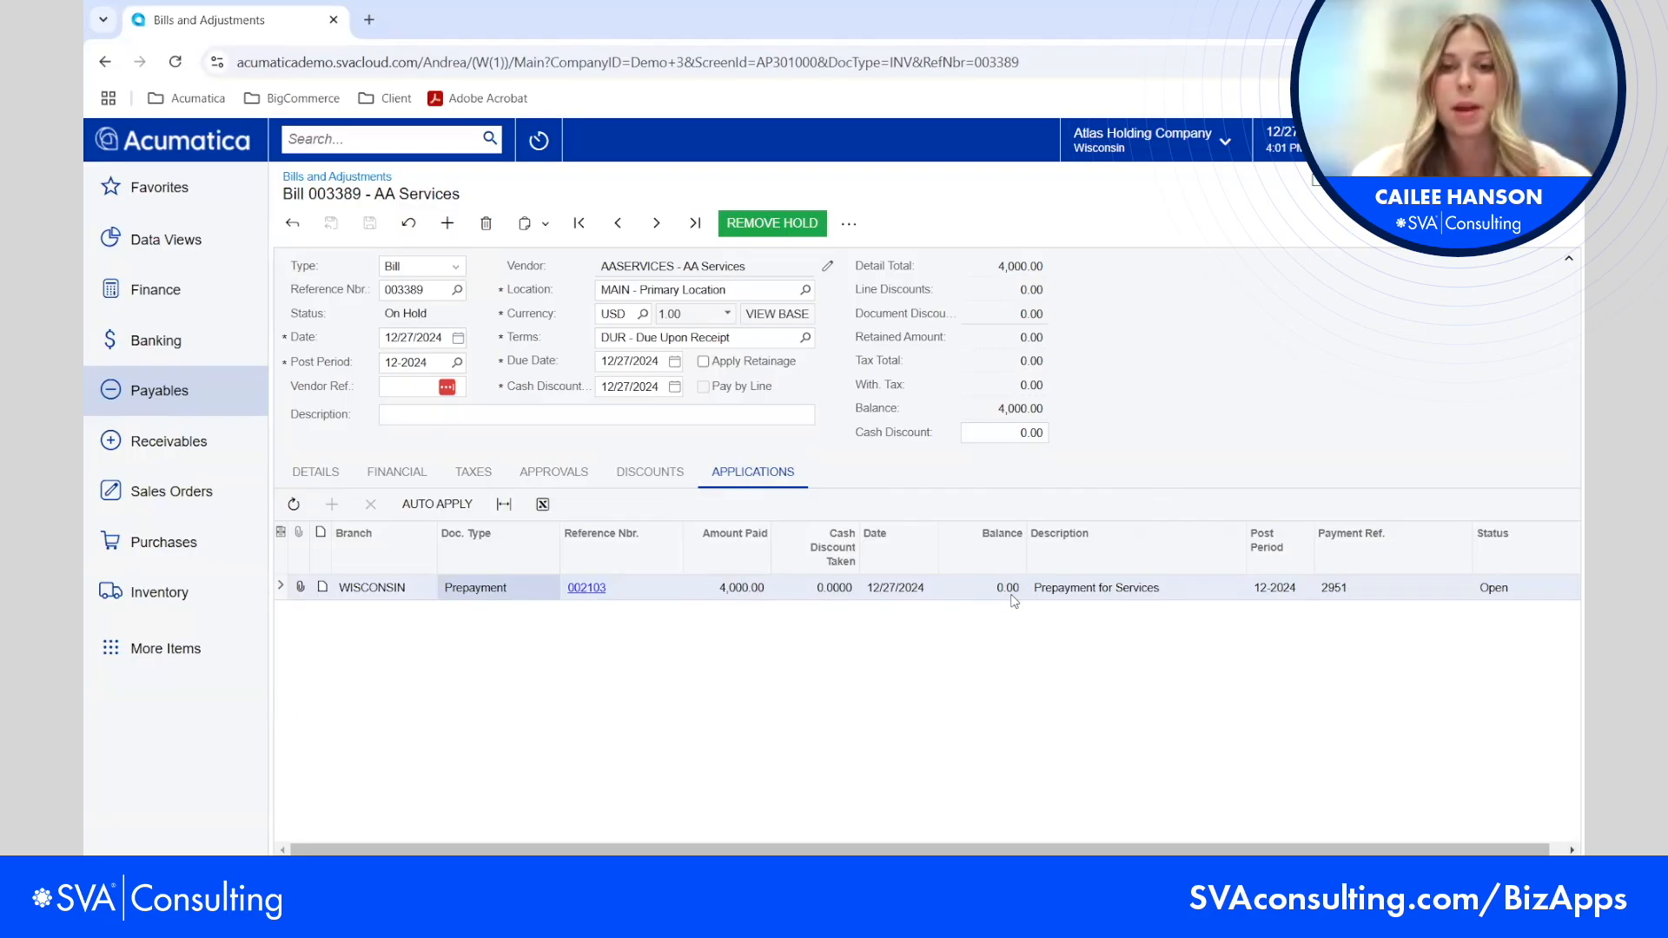
{"action": "left_click", "coordinate": [770, 227]}
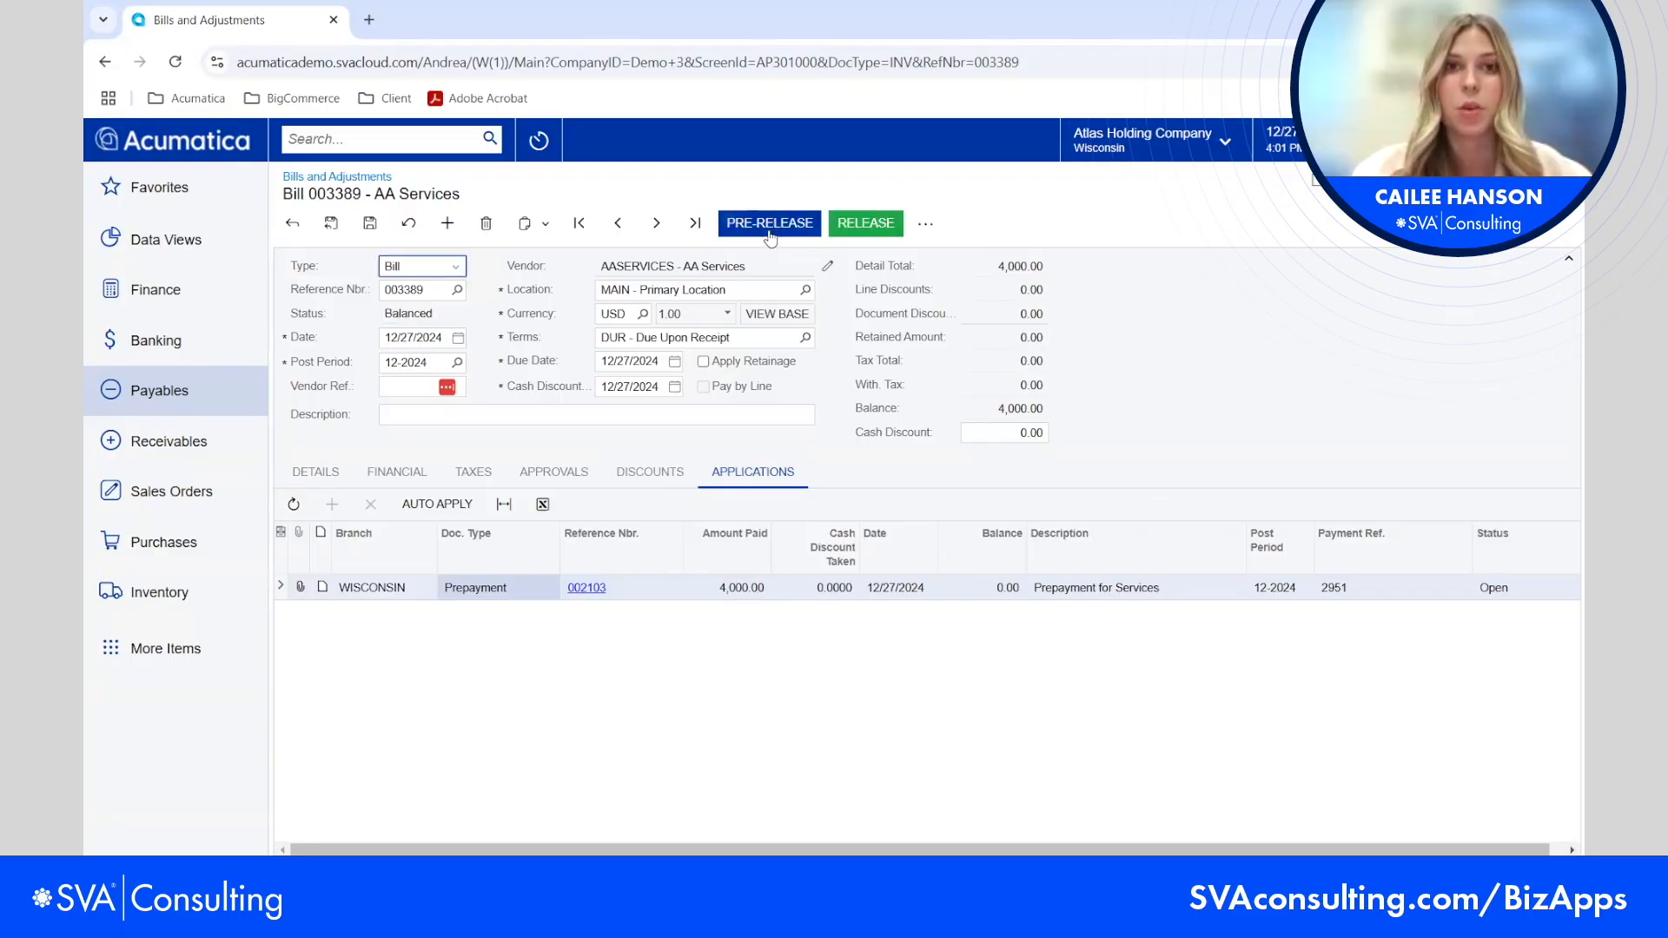
{"action": "left_click", "coordinate": [850, 222]}
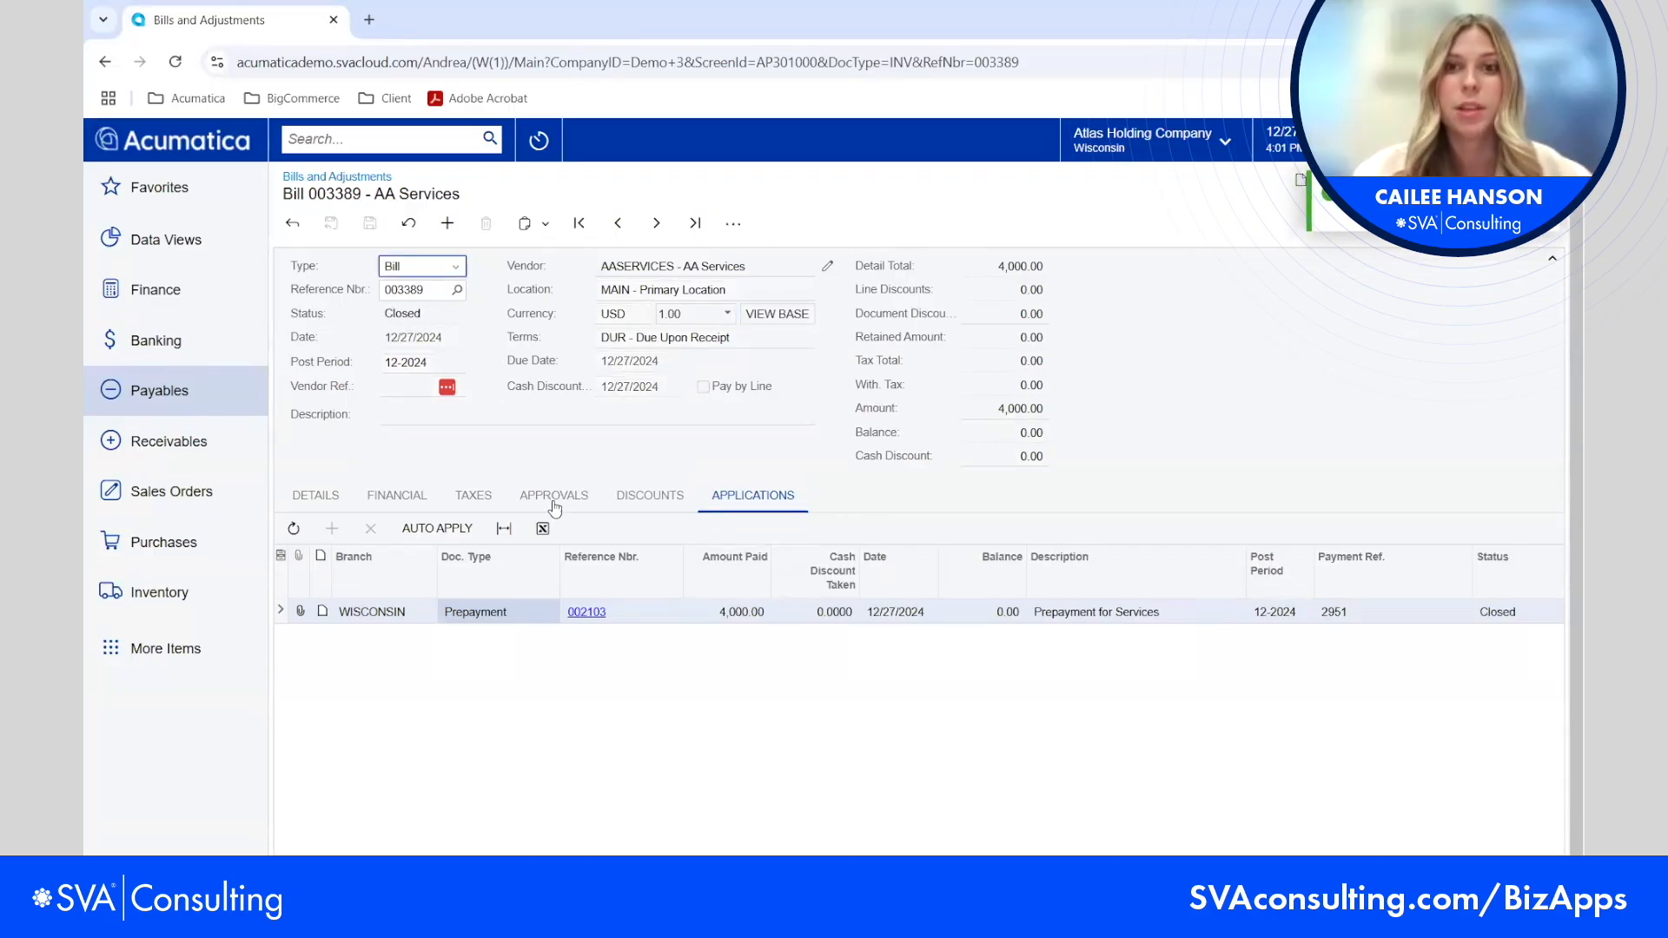
Open the applied prepayment to check its status, and open the GL batch linked in the bill's financial details
{"action": "left_click", "coordinate": [592, 612]}
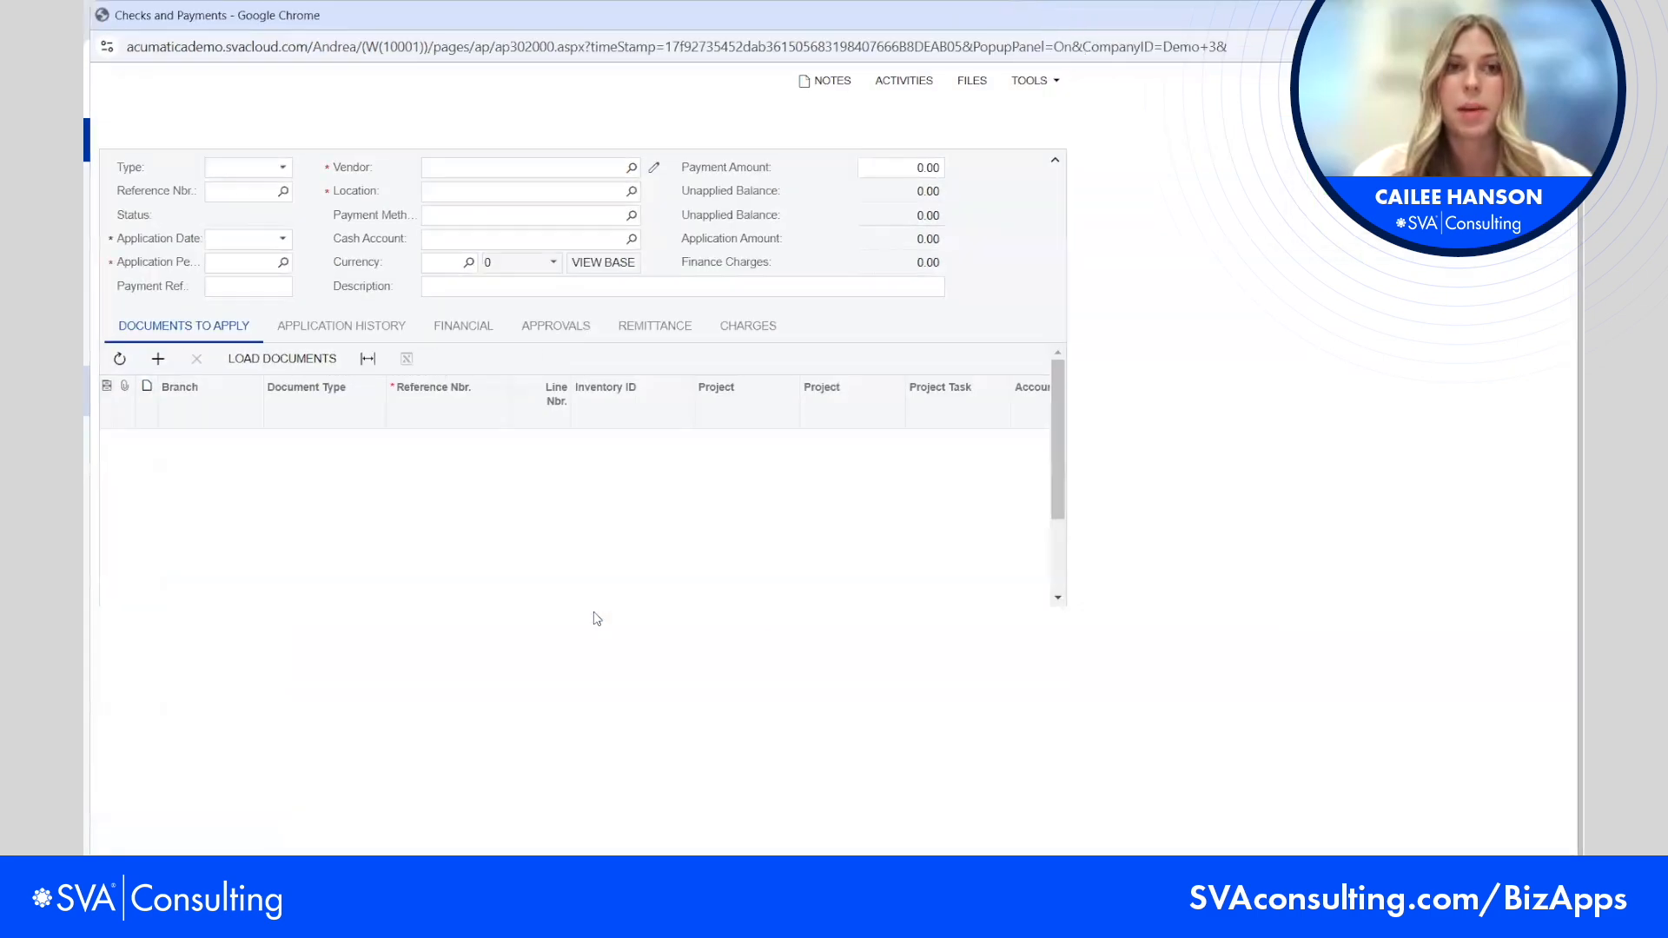
{"action": "double_click", "coordinate": [242, 216]}
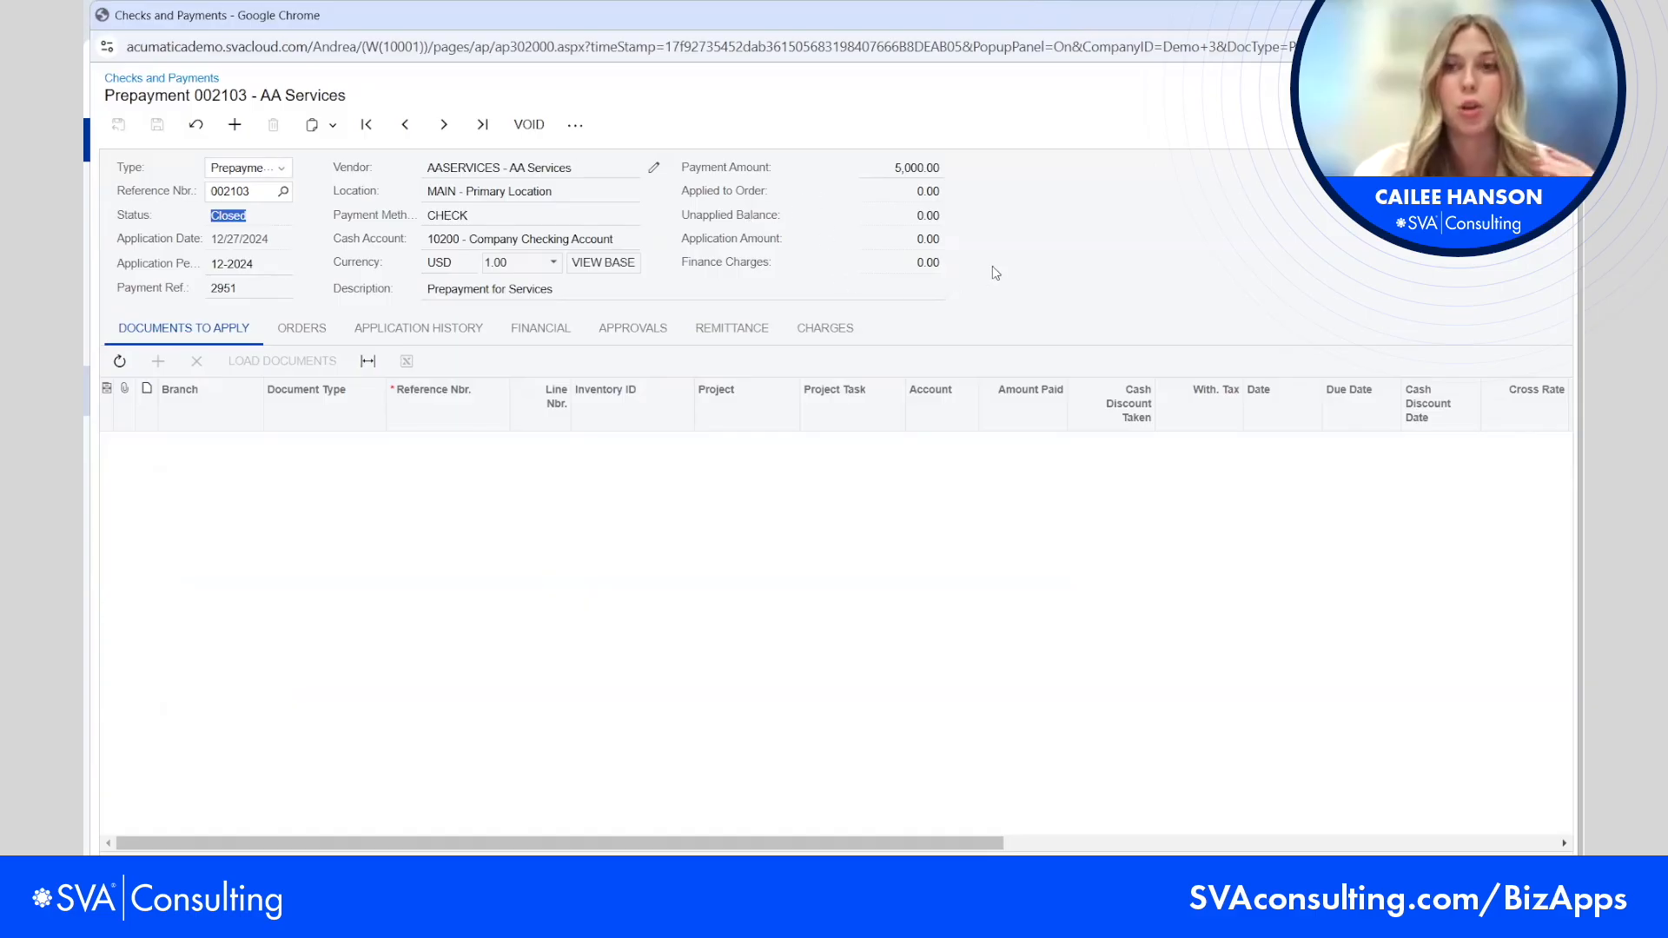
{"action": "left_click", "coordinate": [395, 497]}
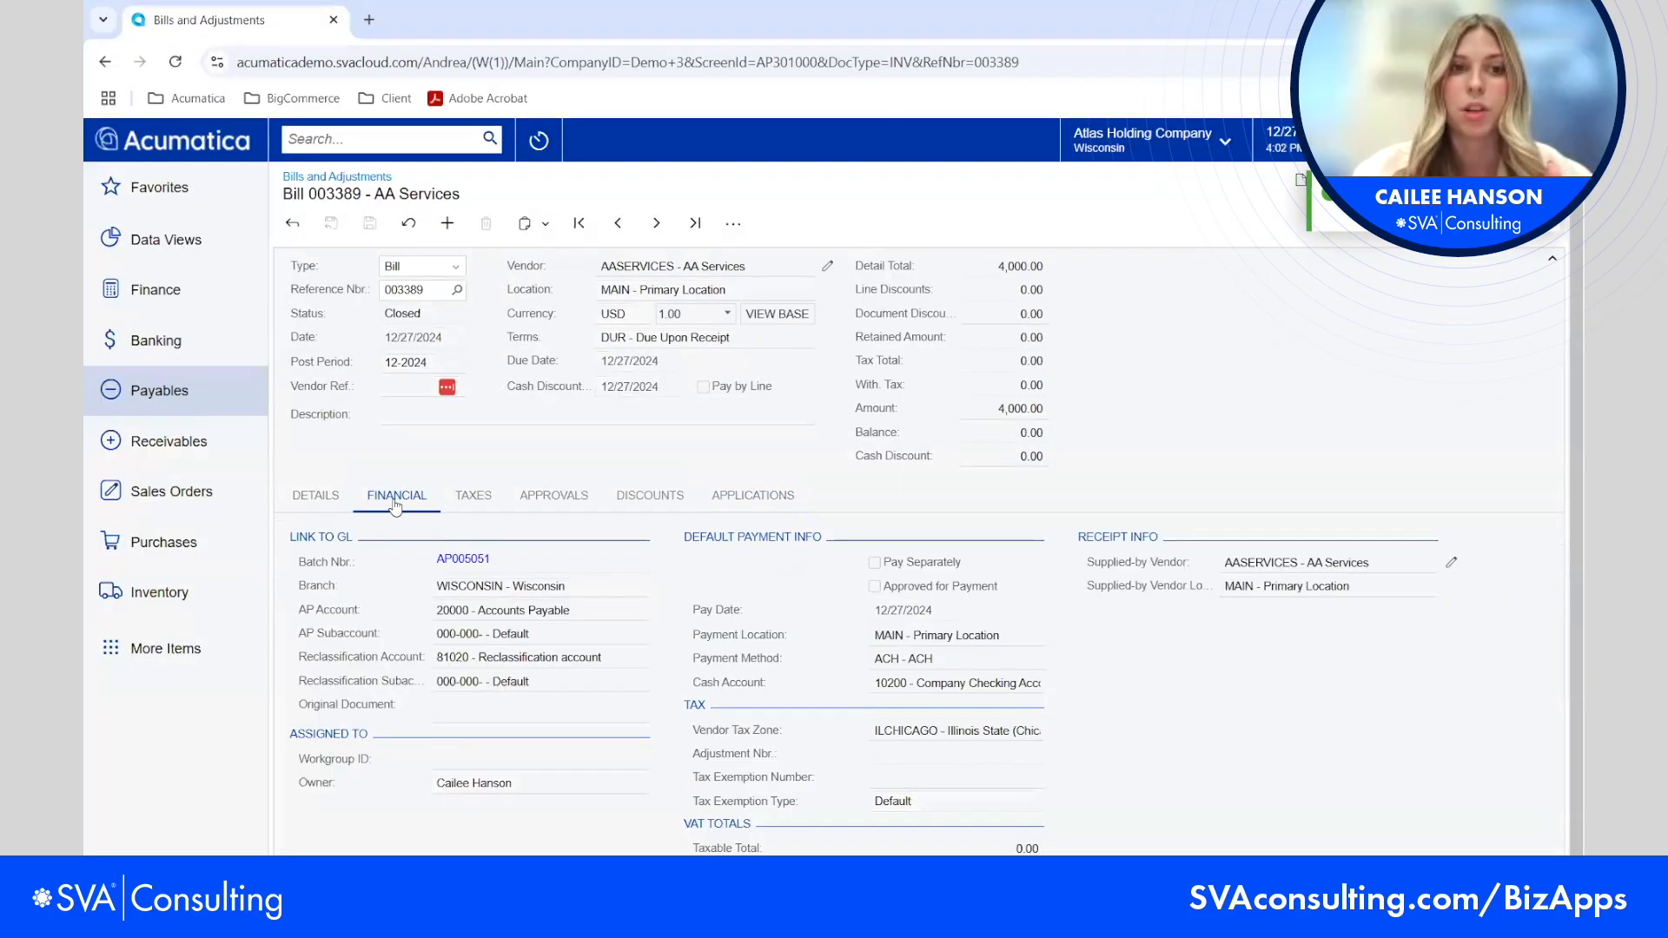
{"action": "left_click", "coordinate": [463, 559]}
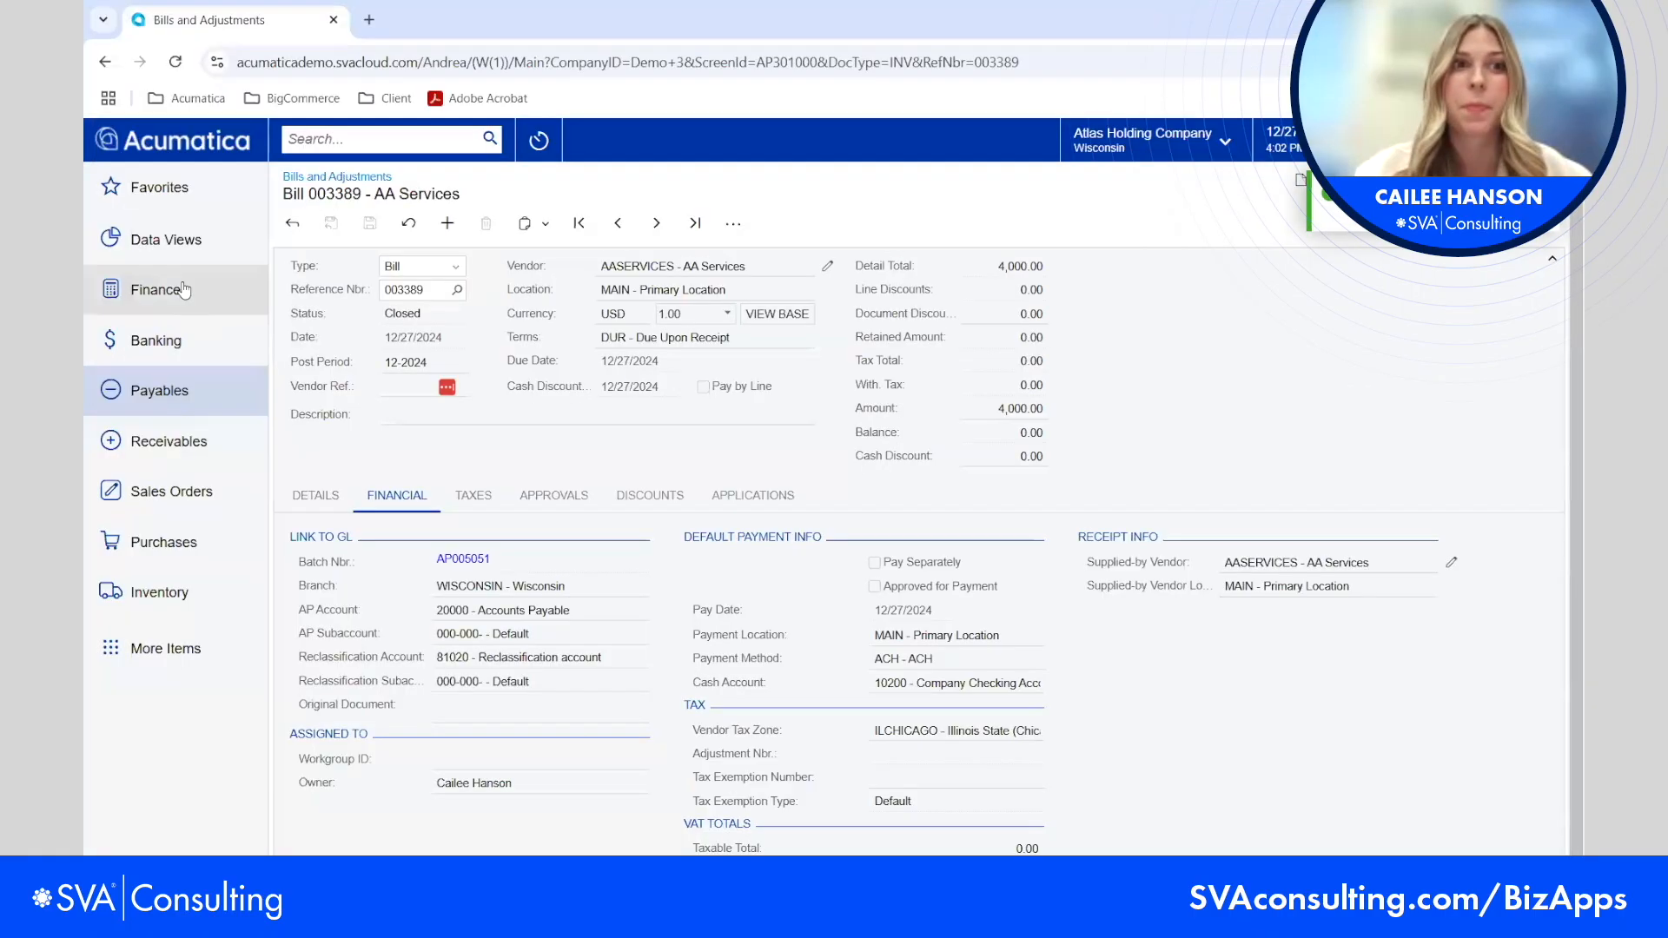
Open batch AP005052 from the finance journal transactions and examine the debit and credit amounts of its lines
{"action": "left_click", "coordinate": [156, 290]}
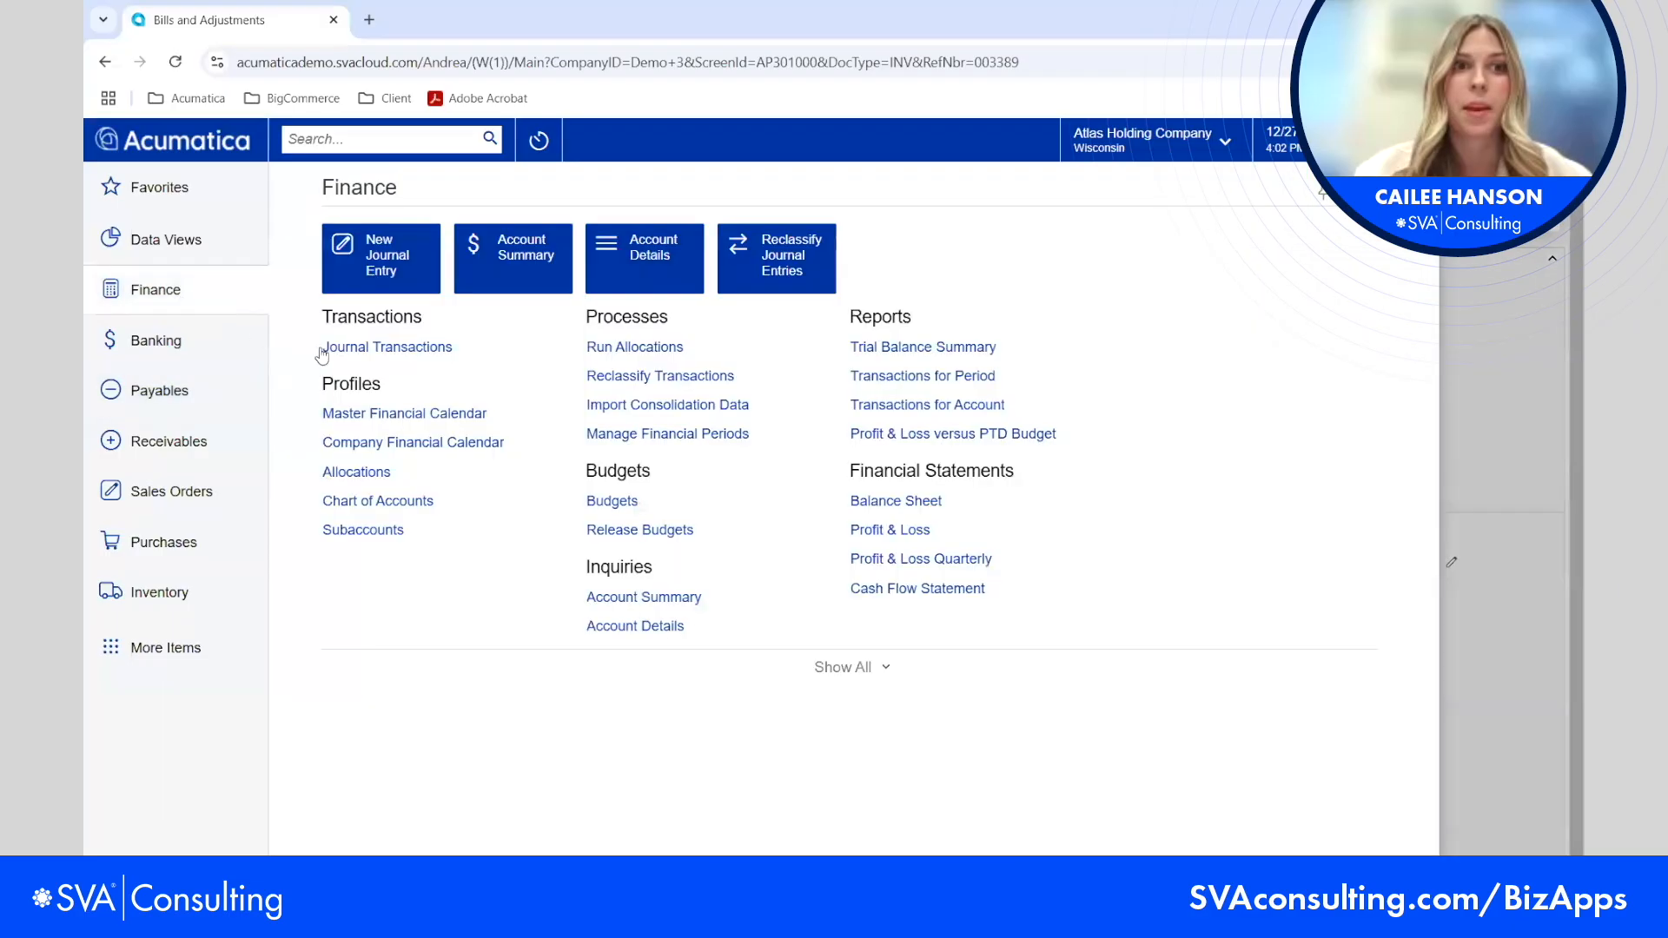
{"action": "left_click", "coordinate": [388, 341]}
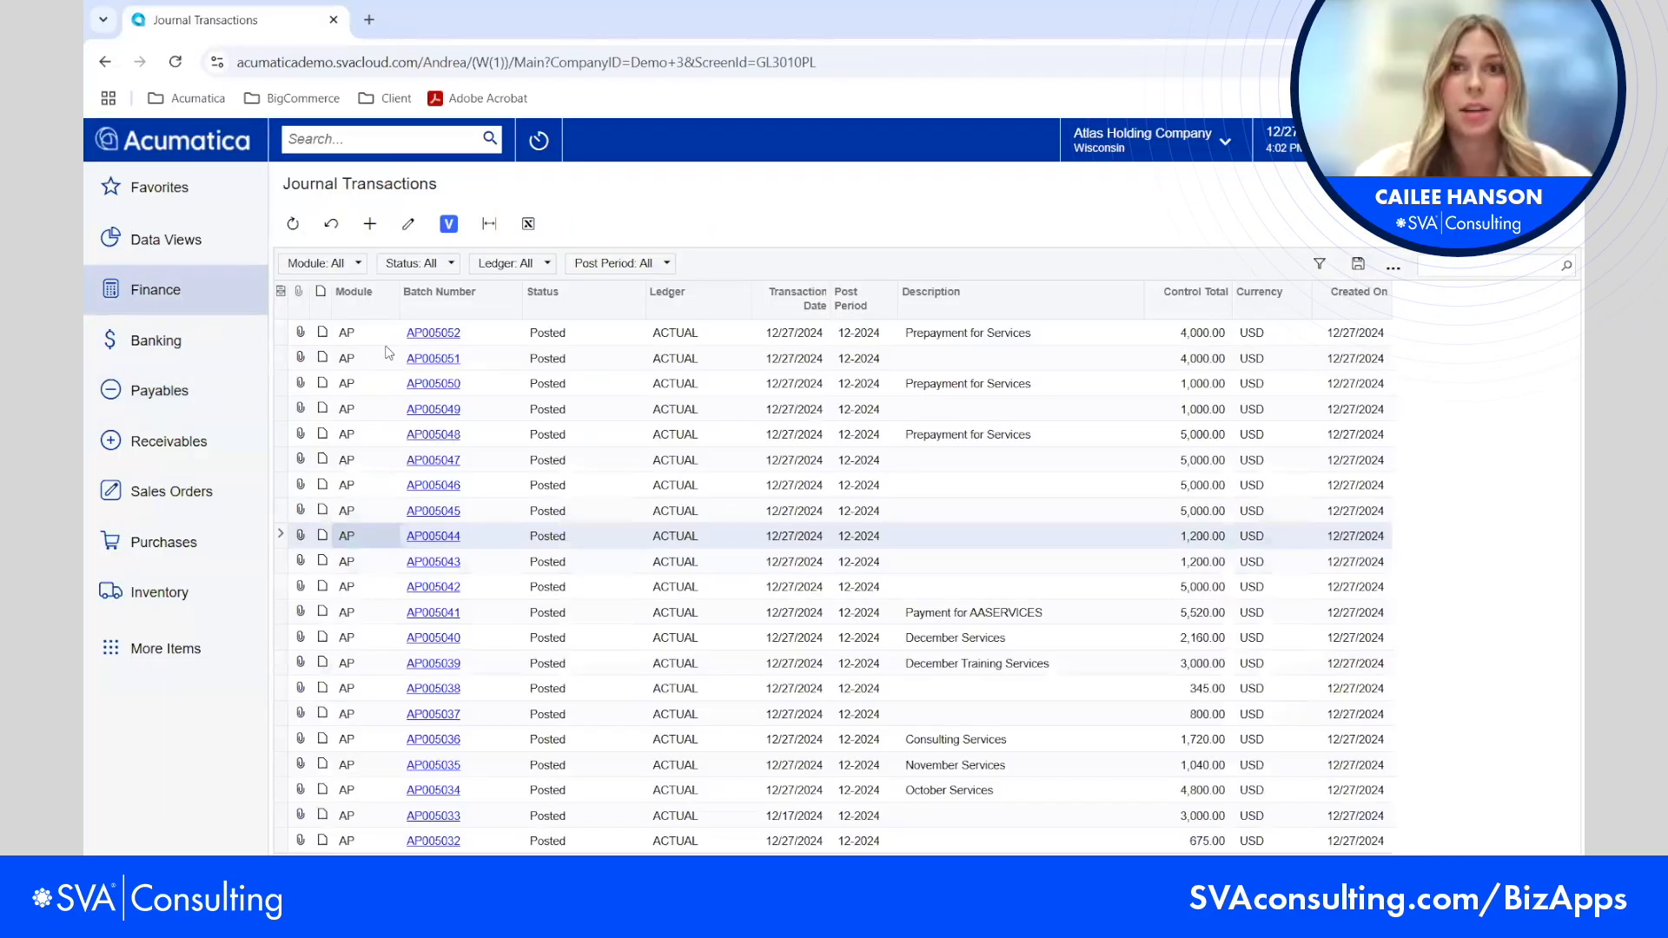
{"action": "left_click", "coordinate": [432, 335]}
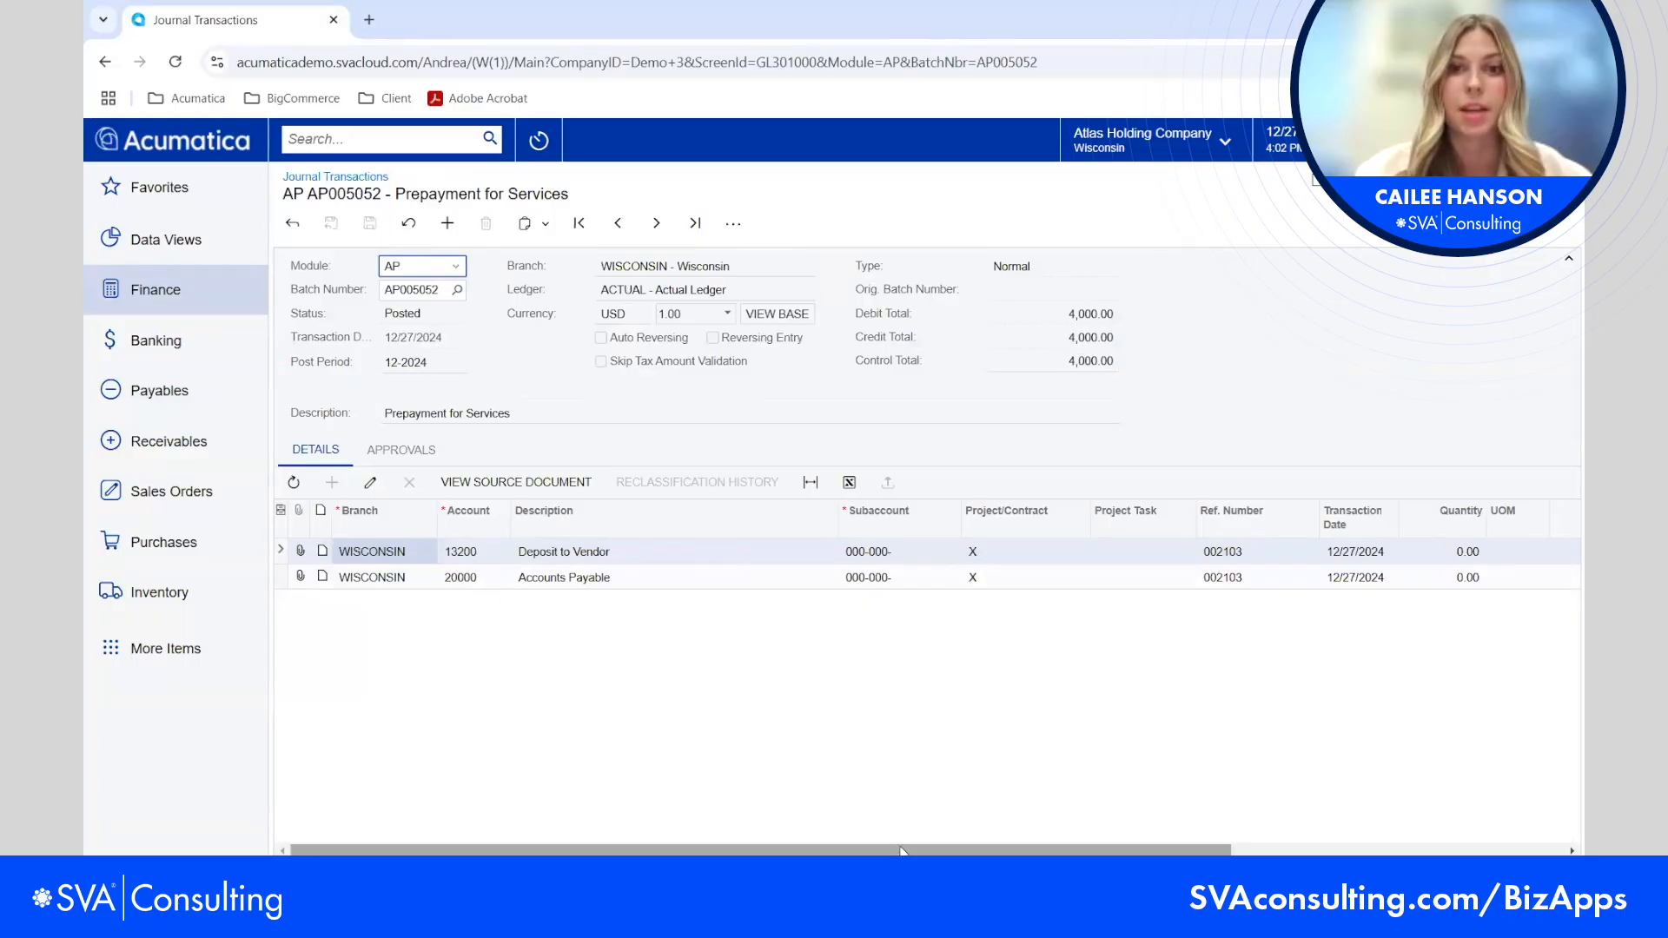
{"action": "left_click_drag", "start_coordinate": [928, 847], "coordinate": [894, 774]}
{"action": "scroll", "coordinate": [1112, 771], "scroll_direction": "right", "scroll_amount": 3}
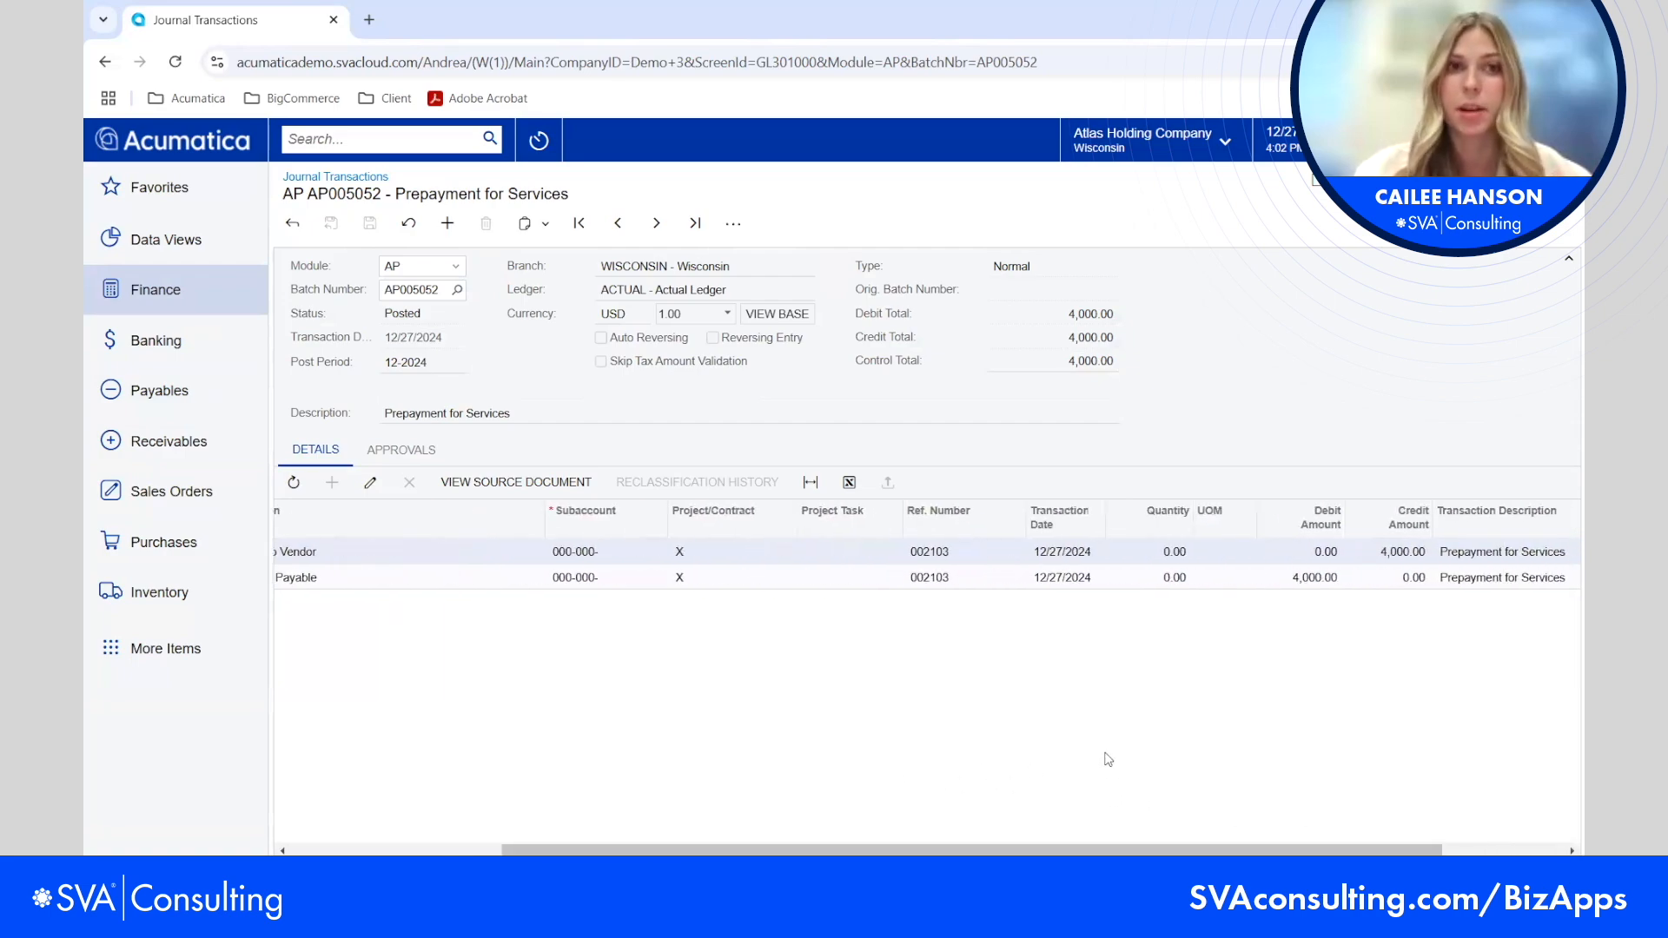